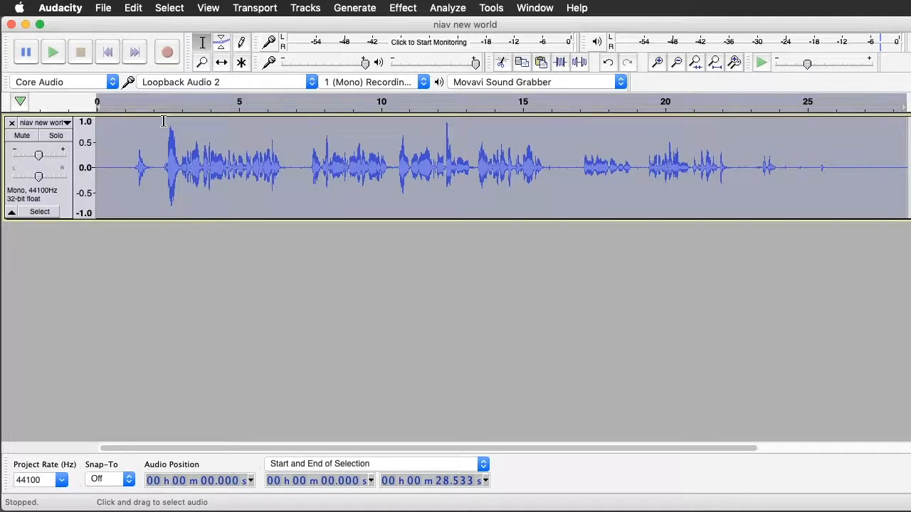
Play the opening of the recording and delete roughly its first 2.15 seconds, before the loud first word.
{"action": "key", "text": "space"}
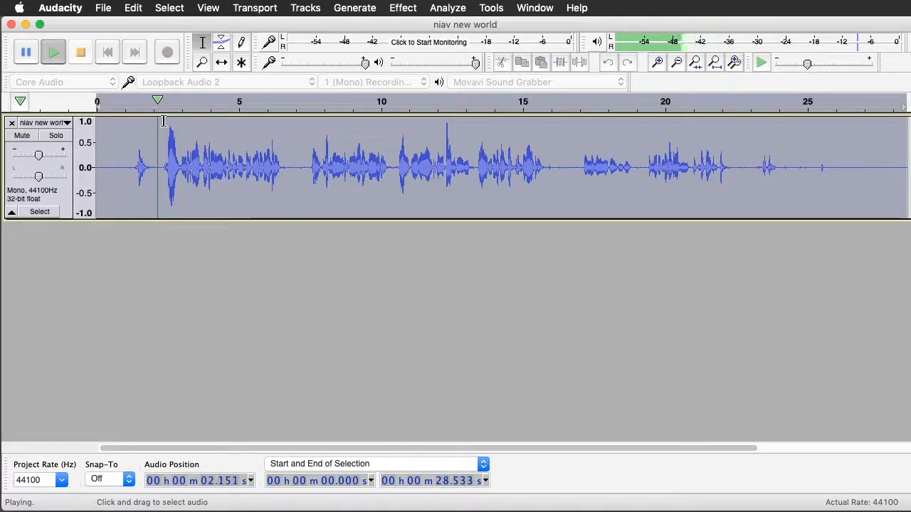
{"action": "key", "text": "space"}
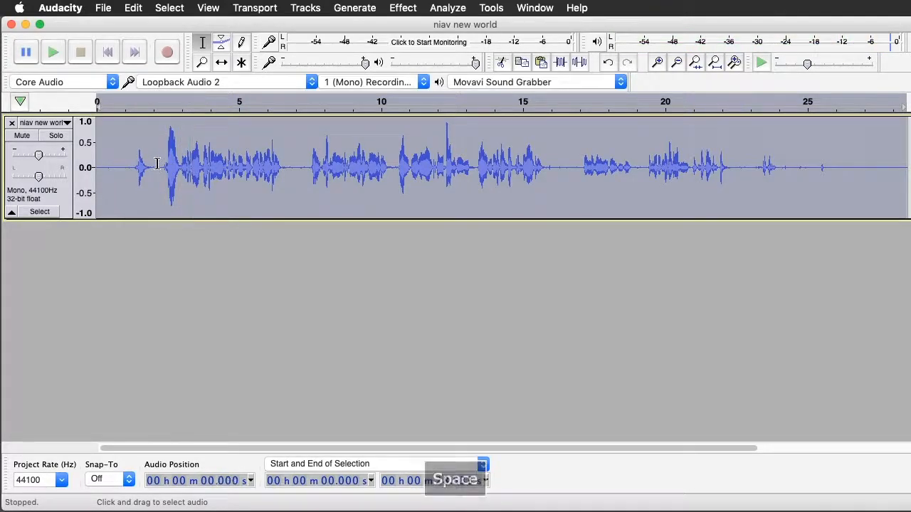
{"action": "left_click_drag", "start_coordinate": [157, 164], "coordinate": [49, 157]}
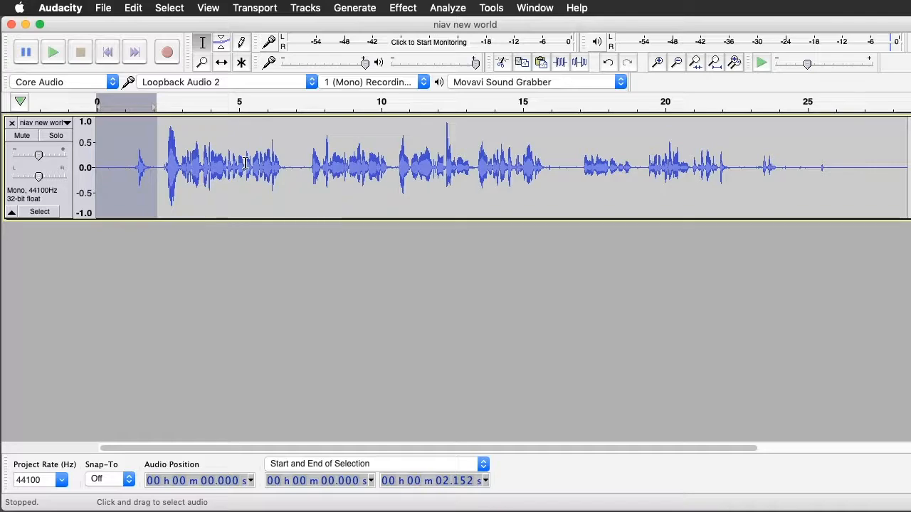
{"action": "key", "text": "BackSpace"}
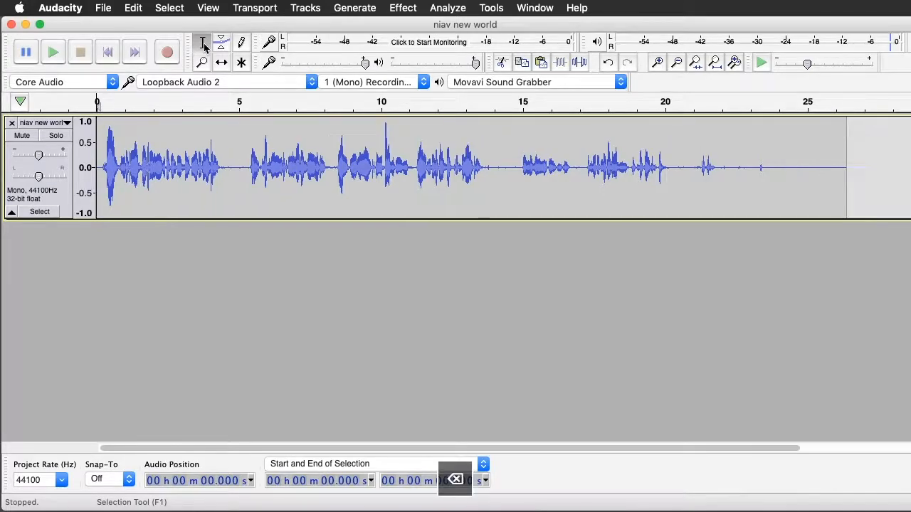
Apply a Fade In to about the first 0.35 seconds of the track, just before the voice starts.
{"action": "left_click", "coordinate": [657, 62]}
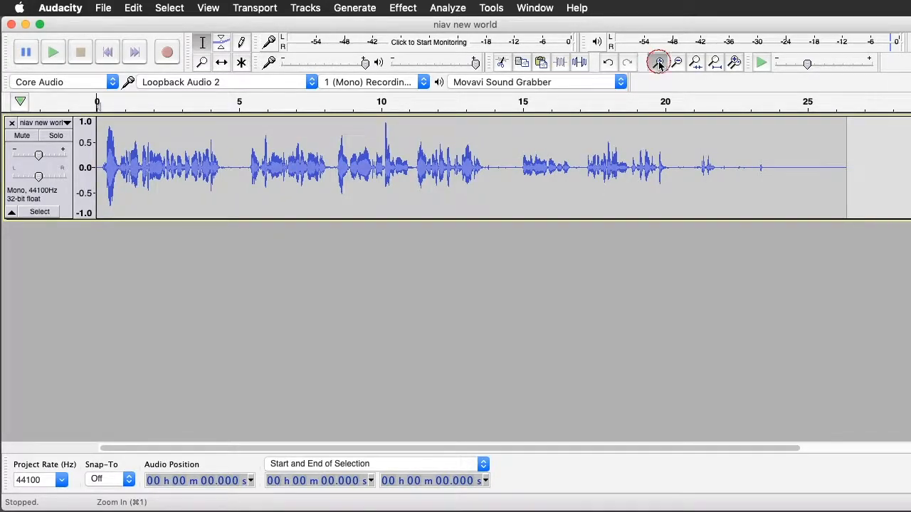
{"action": "left_click", "coordinate": [656, 62]}
{"action": "left_click", "coordinate": [657, 62]}
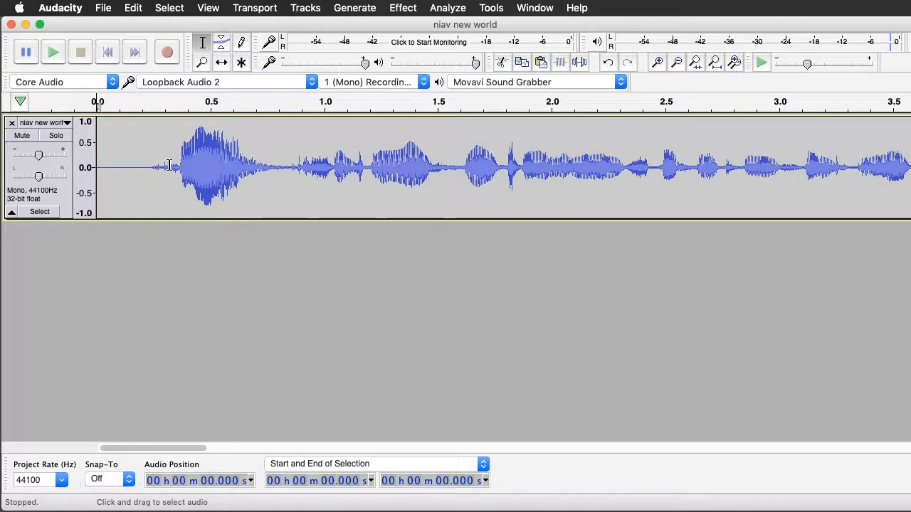
{"action": "left_click_drag", "start_coordinate": [176, 165], "coordinate": [96, 165]}
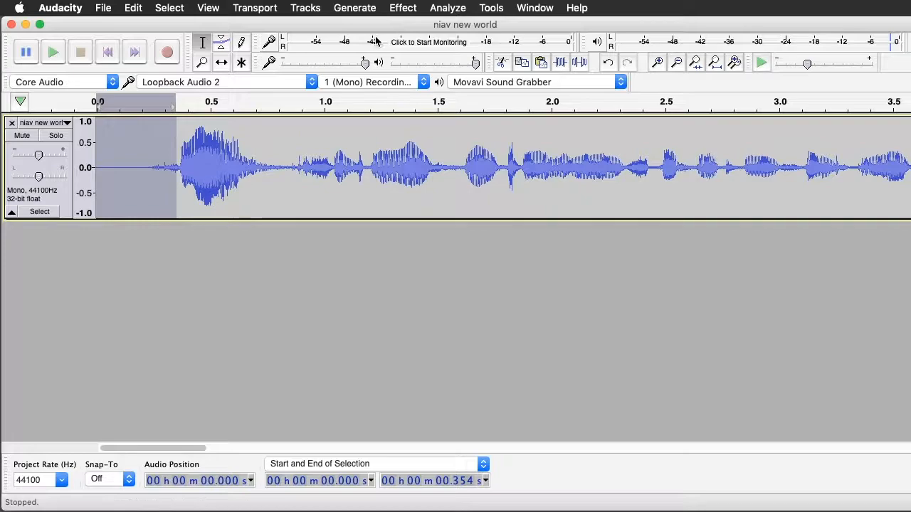
{"action": "left_click", "coordinate": [403, 8]}
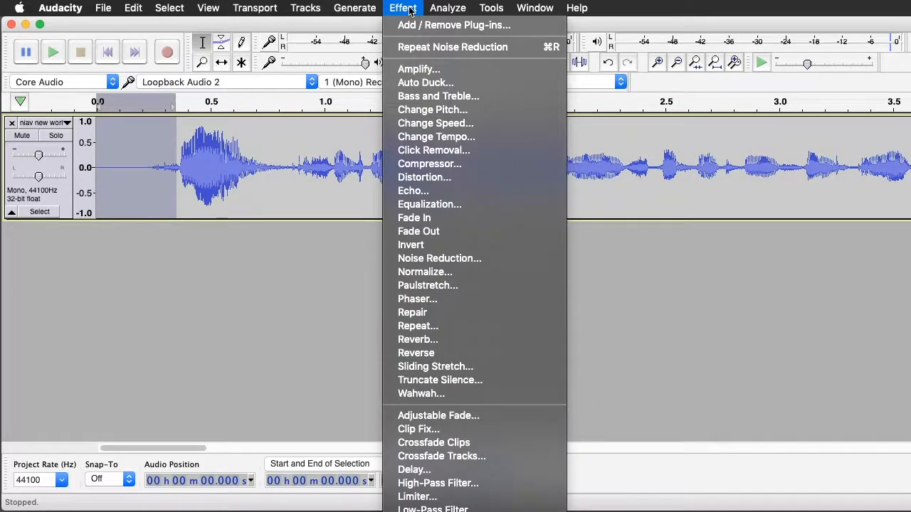
{"action": "left_click", "coordinate": [425, 219]}
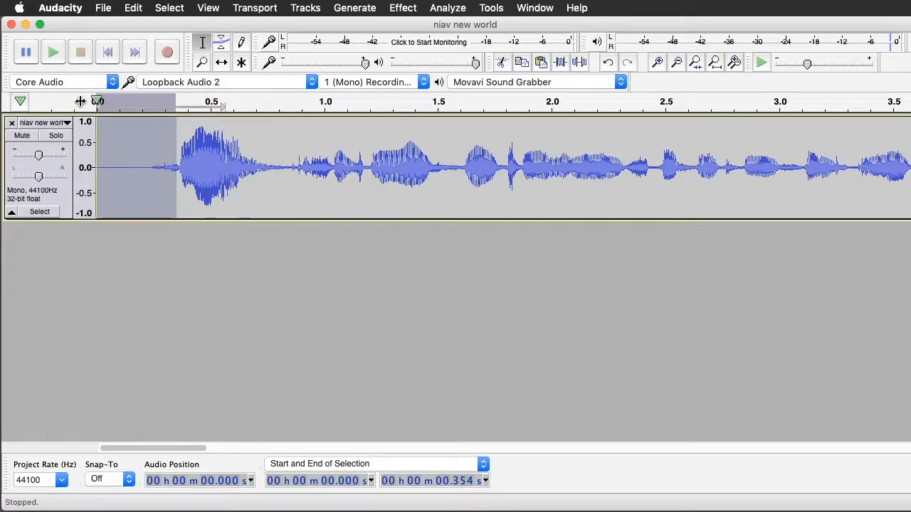
Select the whole track and play its opening to check the fade-in.
{"action": "key", "text": "super+a"}
{"action": "left_click", "coordinate": [53, 52]}
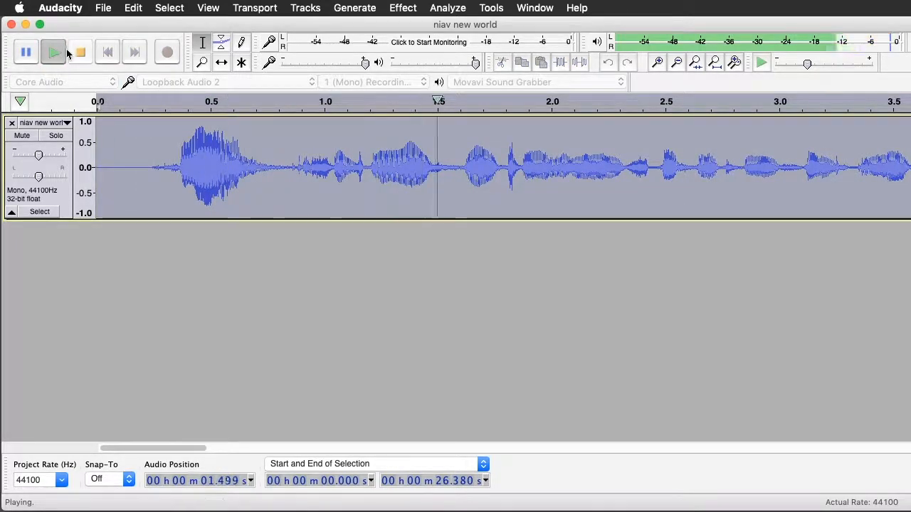
{"action": "left_click", "coordinate": [79, 51]}
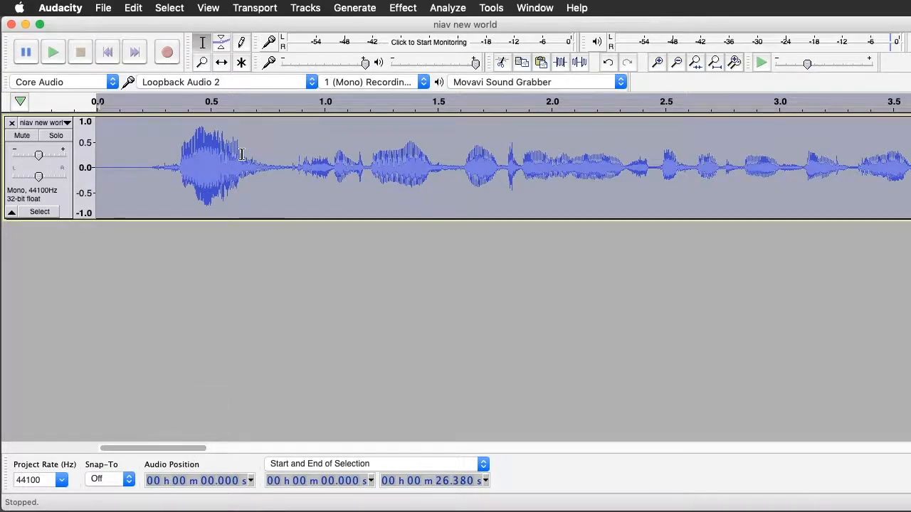
Fit the whole project to the window's width and play it from the start to about 10 seconds.
{"action": "left_click", "coordinate": [715, 64]}
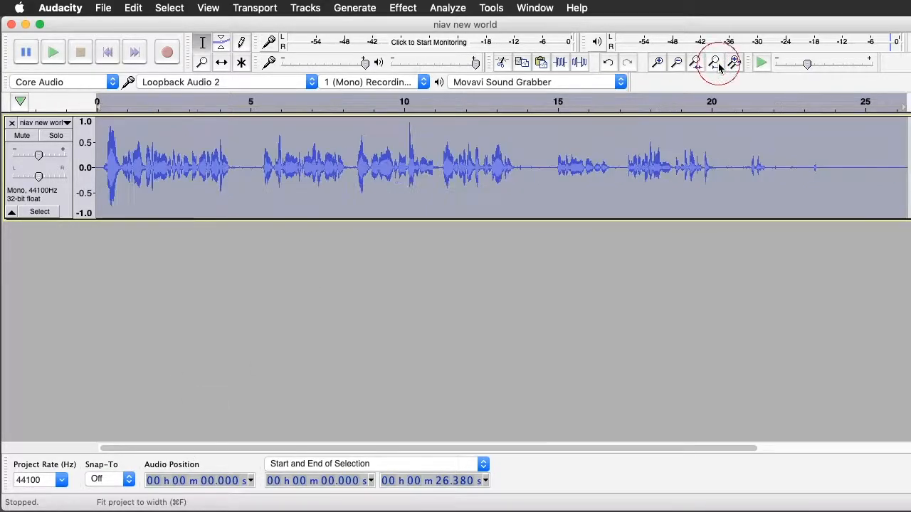
{"action": "key", "text": "space"}
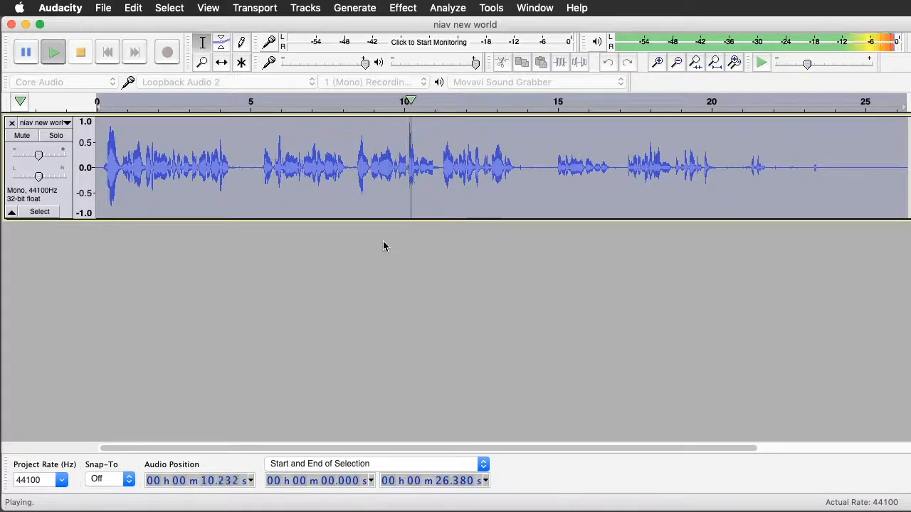
{"action": "key", "text": "space"}
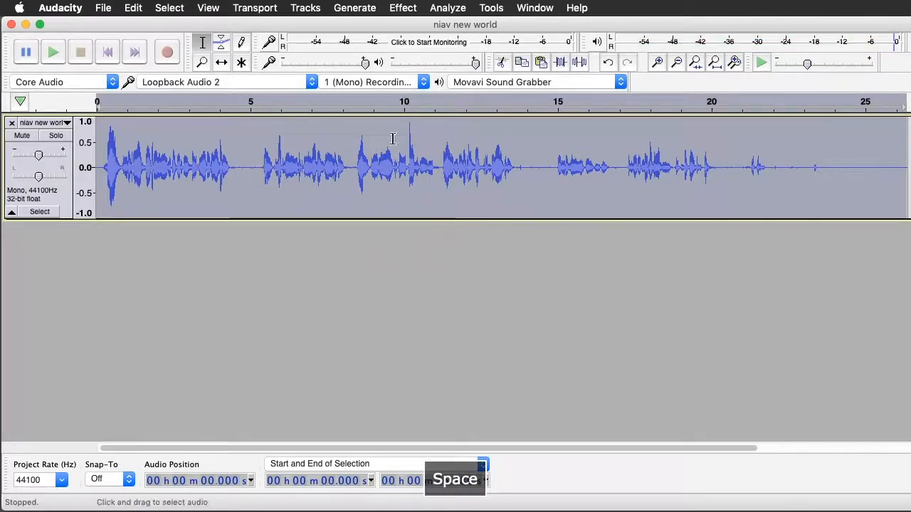
Select the phrase from about 8.68 to 11.26 seconds and play it back.
{"action": "left_click", "coordinate": [657, 62]}
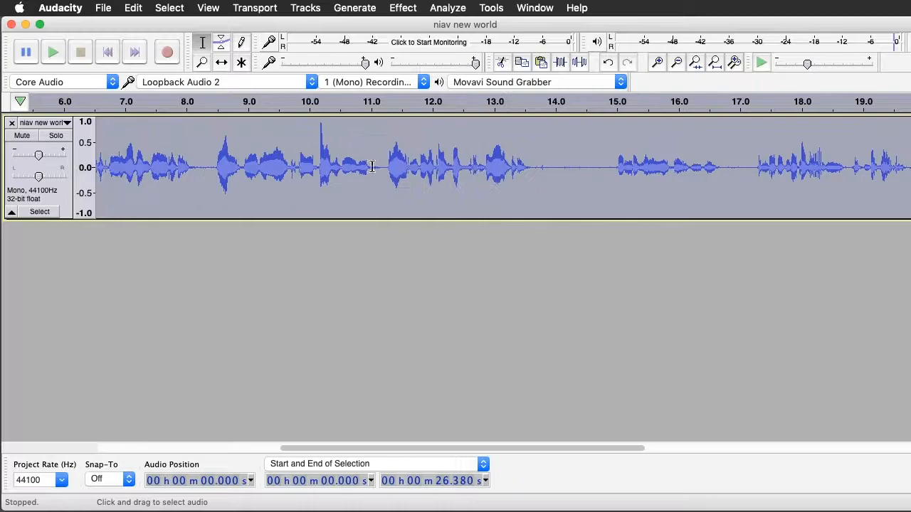
{"action": "left_click", "coordinate": [714, 62]}
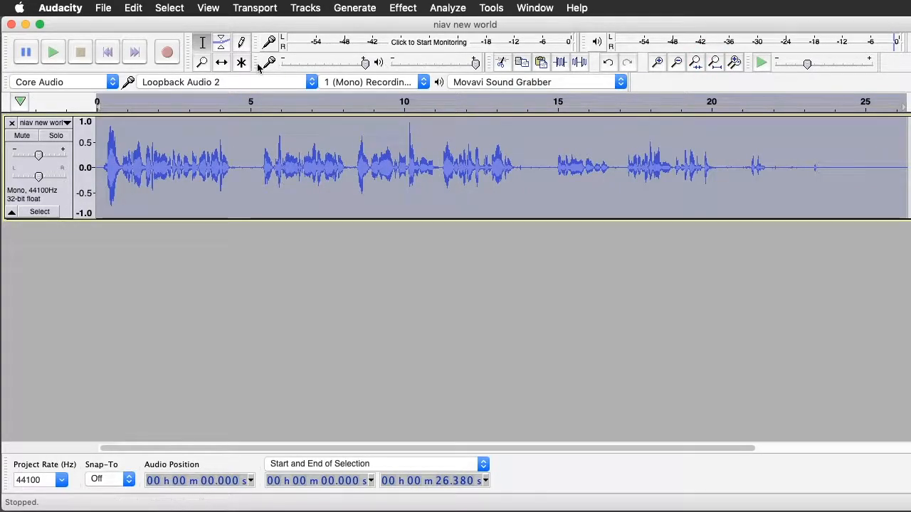
{"action": "left_click", "coordinate": [202, 62]}
{"action": "left_click_drag", "start_coordinate": [256, 143], "coordinate": [320, 142]}
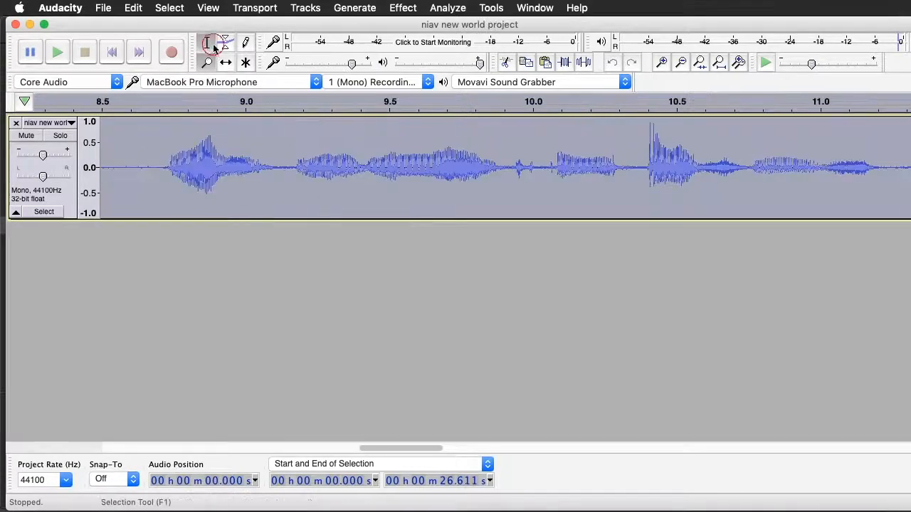
{"action": "left_click_drag", "start_coordinate": [152, 162], "coordinate": [894, 175]}
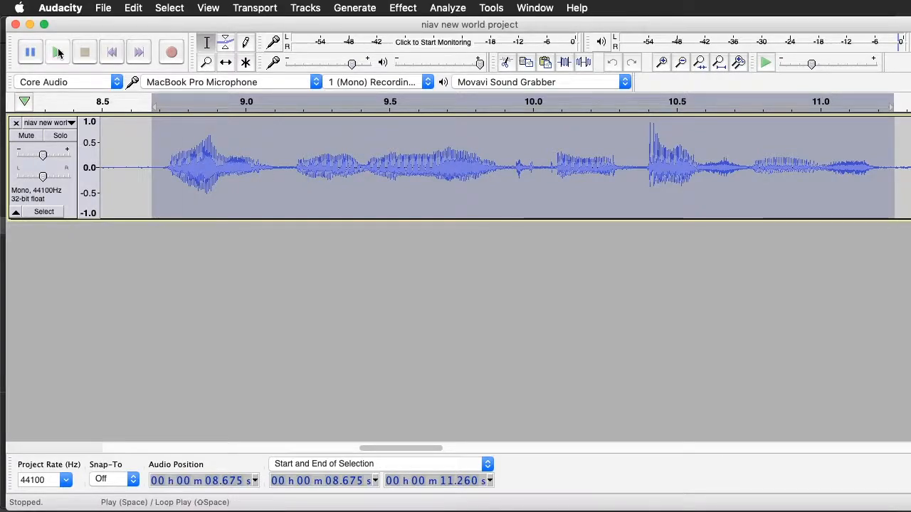
{"action": "key", "text": "space"}
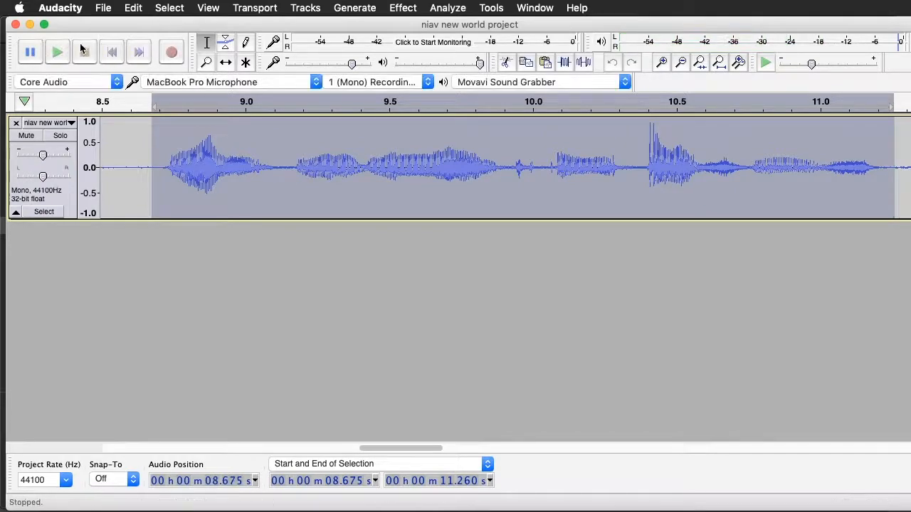
Make the track taller and examine the individual wave cycles around 9.30 to 9.40 seconds for a break in the waveform.
{"action": "left_click", "coordinate": [202, 62]}
{"action": "left_click_drag", "start_coordinate": [291, 138], "coordinate": [512, 167]}
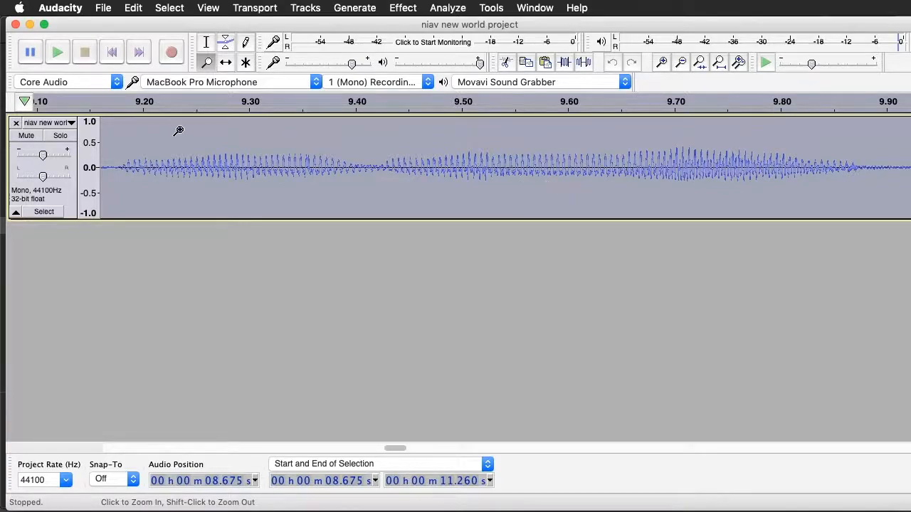
{"action": "left_click_drag", "start_coordinate": [193, 129], "coordinate": [545, 193]}
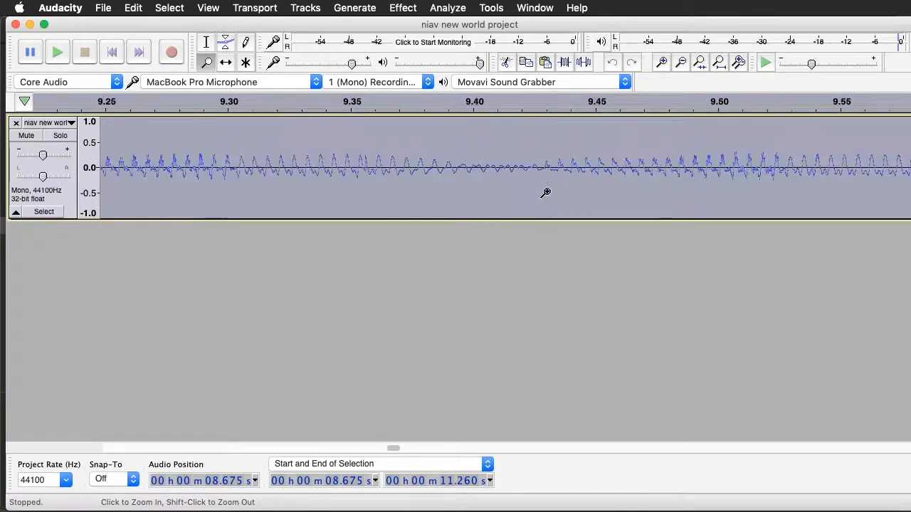
{"action": "left_click_drag", "start_coordinate": [88, 219], "coordinate": [83, 294]}
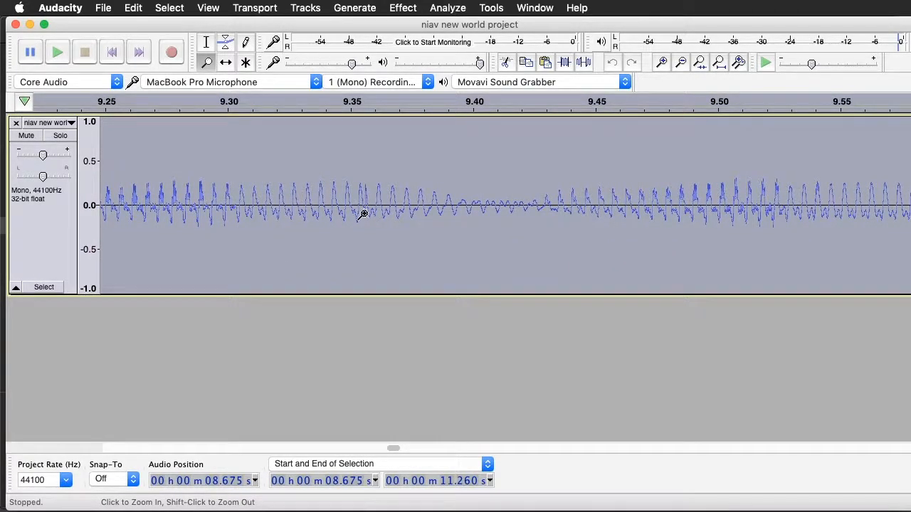
{"action": "left_click_drag", "start_coordinate": [156, 149], "coordinate": [541, 255]}
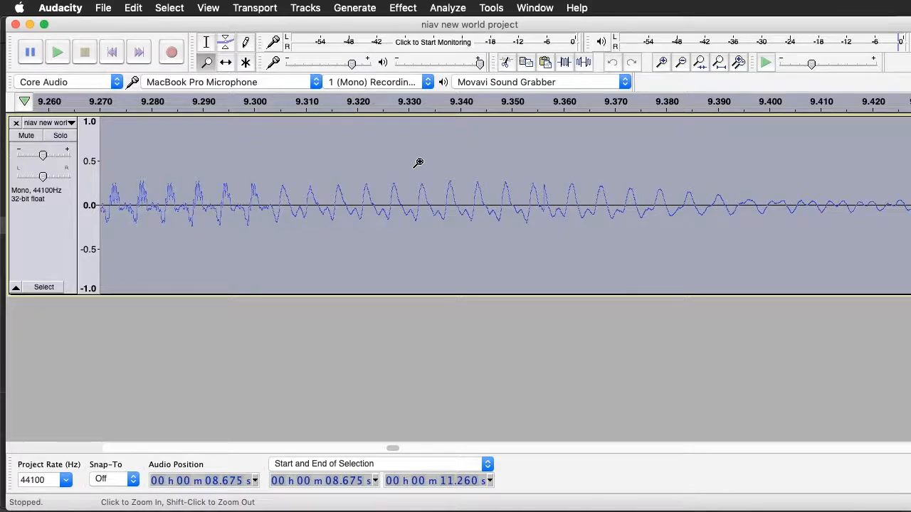
{"action": "left_click_drag", "start_coordinate": [407, 163], "coordinate": [670, 240]}
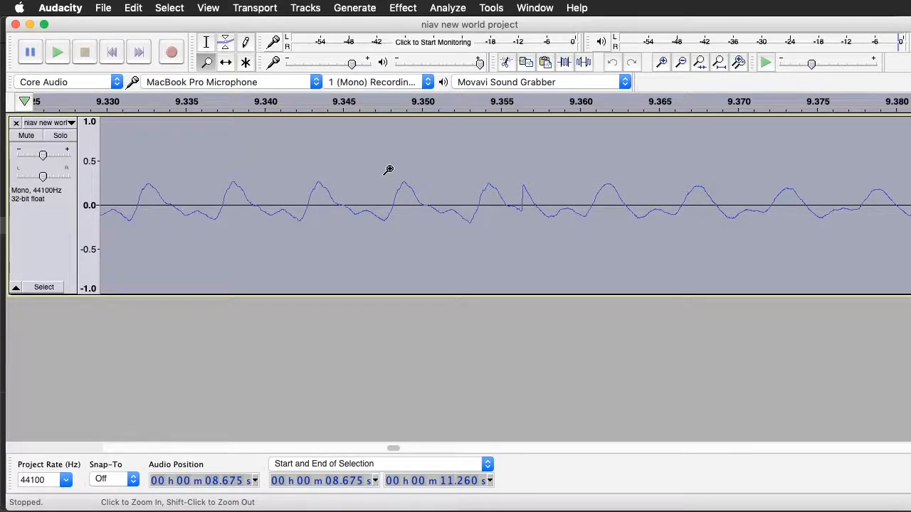
{"action": "left_click", "coordinate": [682, 63]}
{"action": "left_click", "coordinate": [681, 62]}
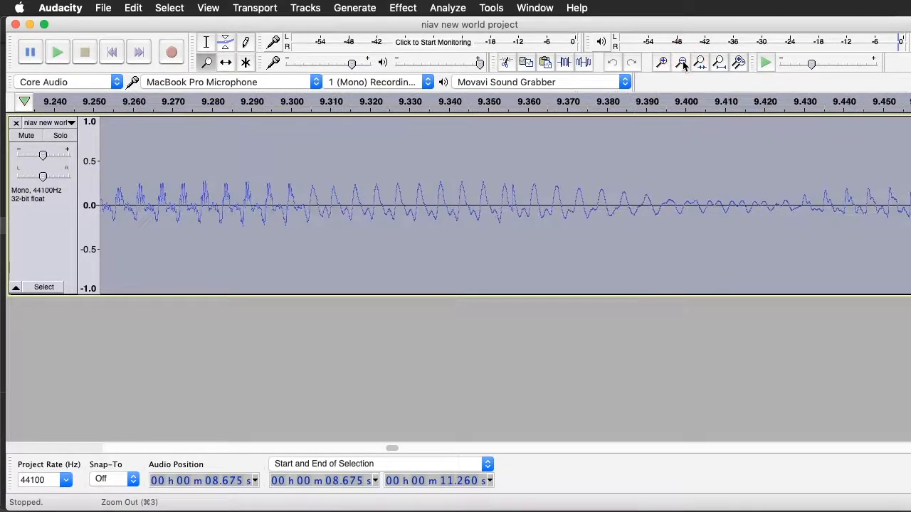
{"action": "left_click", "coordinate": [668, 64]}
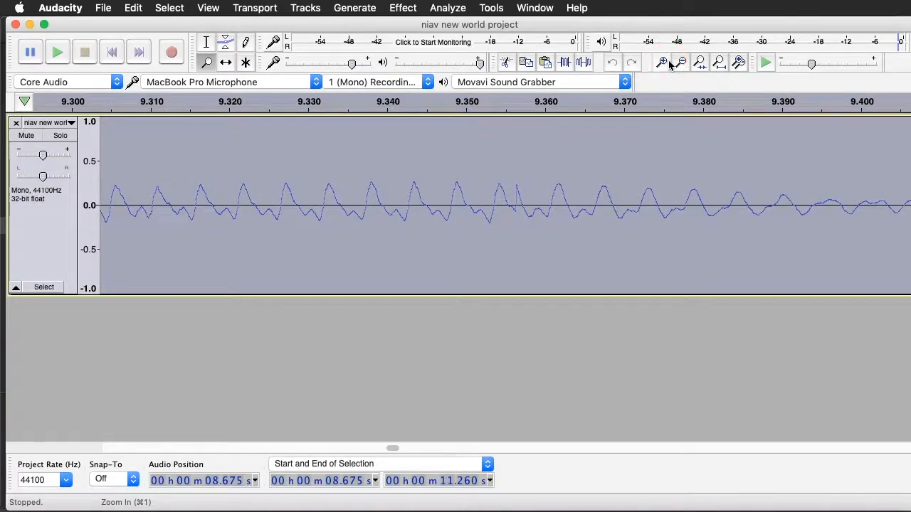
Delete the wave cycles between 9.312 and 9.372 seconds, with both cut points near the zero line.
{"action": "left_click", "coordinate": [207, 42]}
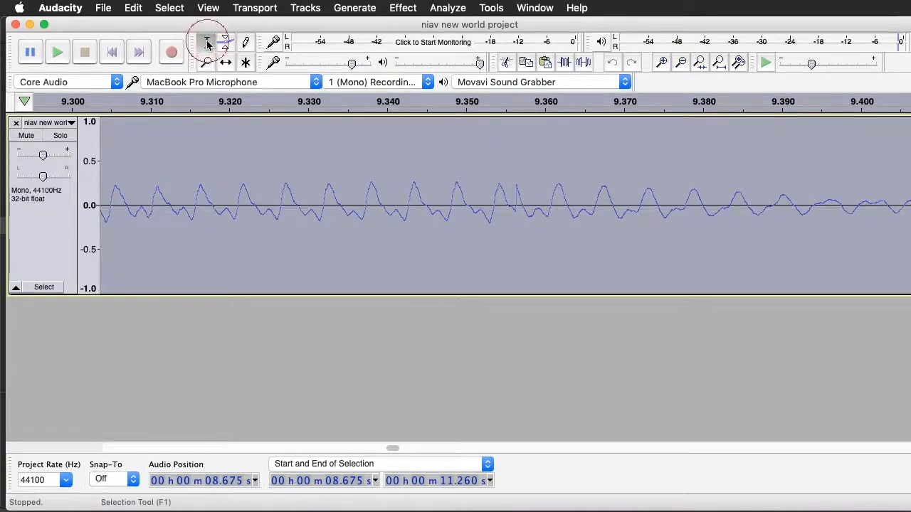
{"action": "left_click_drag", "start_coordinate": [170, 202], "coordinate": [748, 214]}
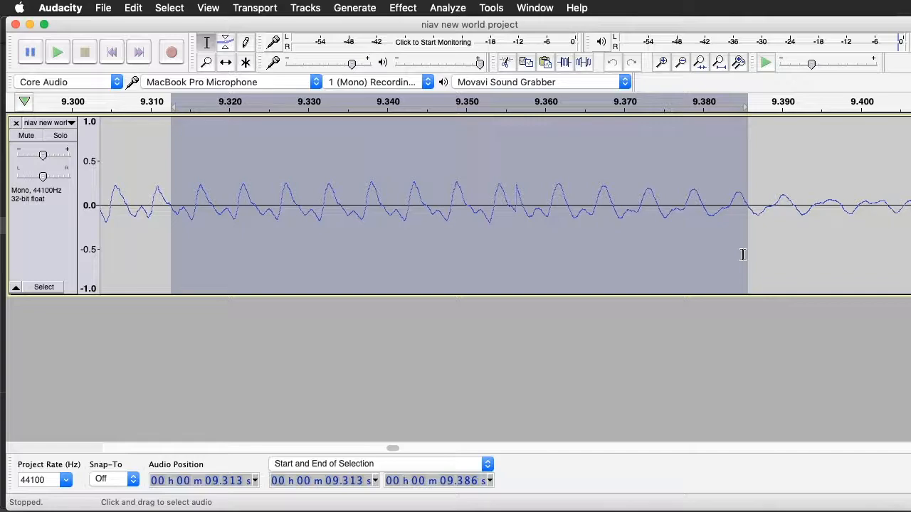
{"action": "left_click", "coordinate": [169, 207]}
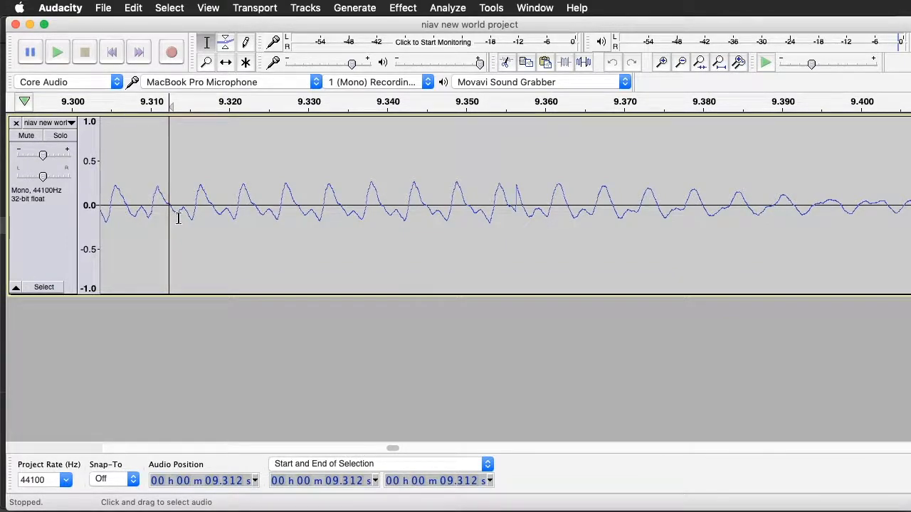
{"action": "left_click", "coordinate": [652, 206], "text": "shift"}
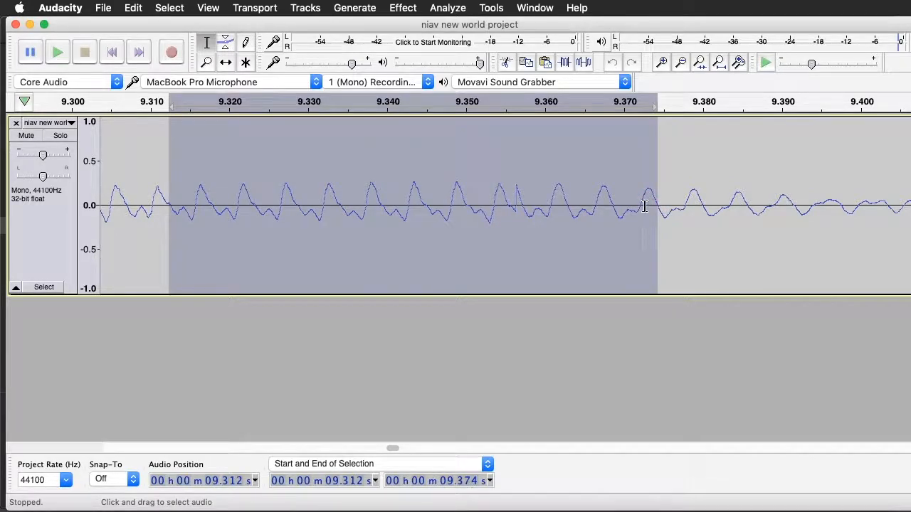
{"action": "left_click", "coordinate": [639, 213], "text": "shift"}
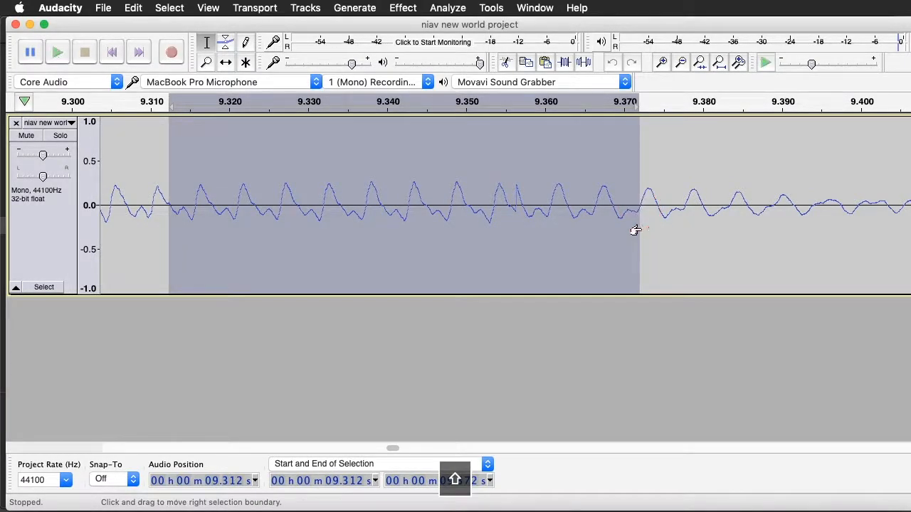
{"action": "key", "text": "BackSpace"}
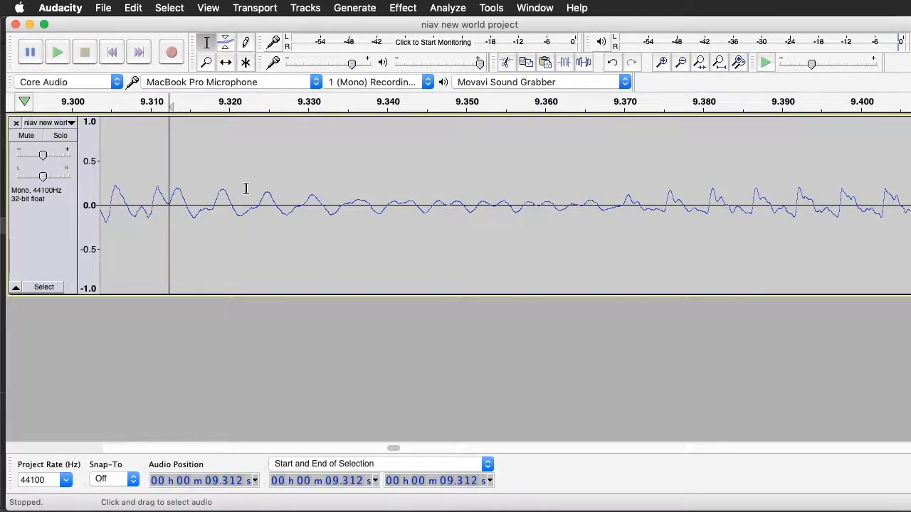
Undo the last deletion and try deleting the wave cycles between 9.318 and 9.380 seconds instead, checking how the waveform joins.
{"action": "left_click_drag", "start_coordinate": [245, 190], "coordinate": [101, 192]}
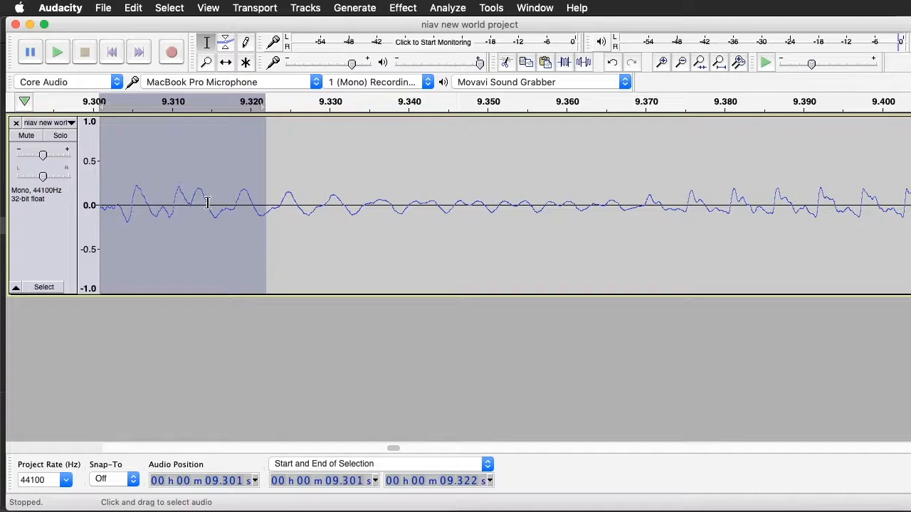
{"action": "key", "text": "super+z"}
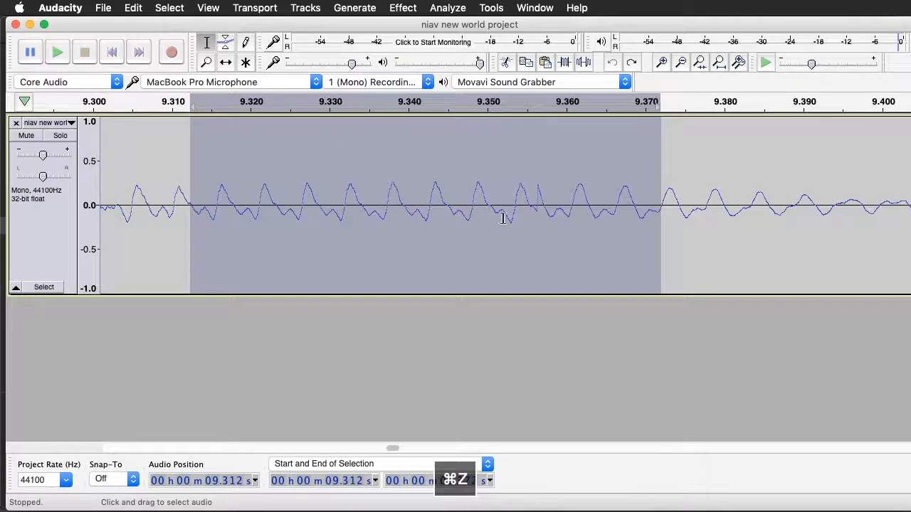
{"action": "left_click", "coordinate": [677, 205], "text": "shift"}
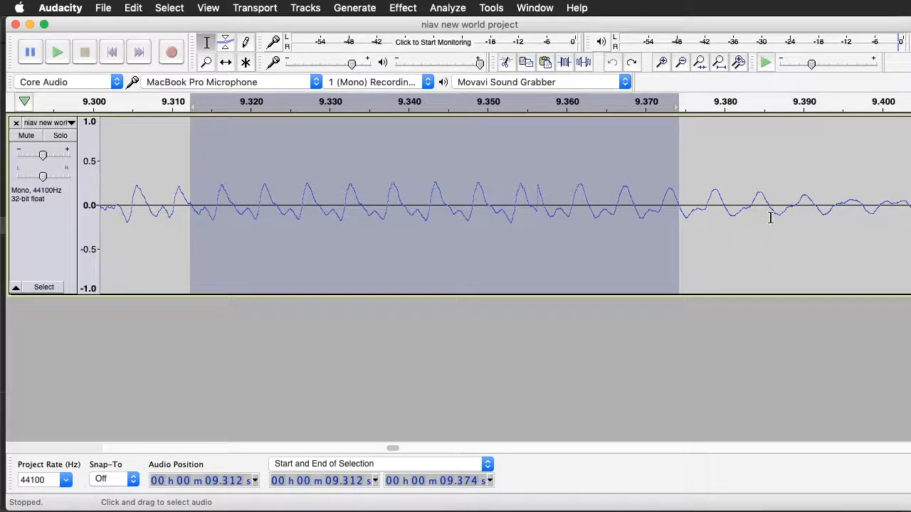
{"action": "key", "text": "BackSpace"}
{"action": "left_click_drag", "start_coordinate": [142, 187], "coordinate": [409, 242]}
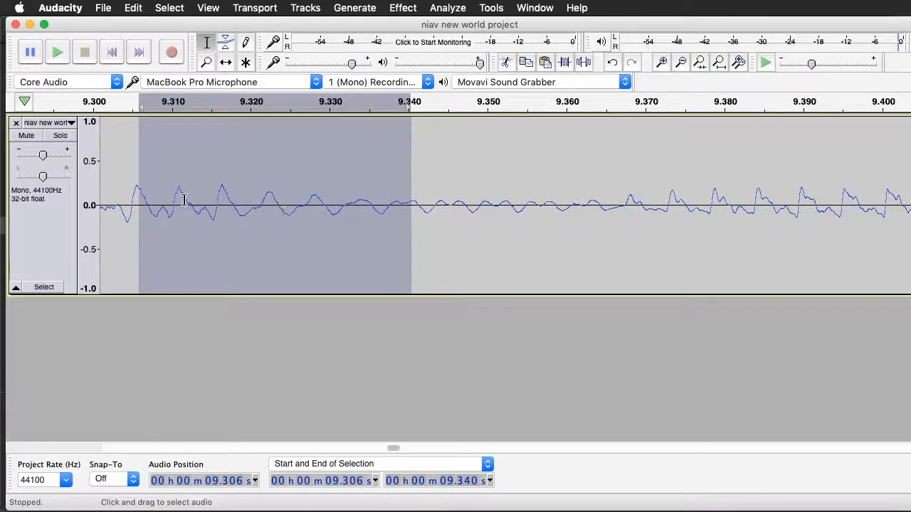
{"action": "left_click", "coordinate": [235, 205]}
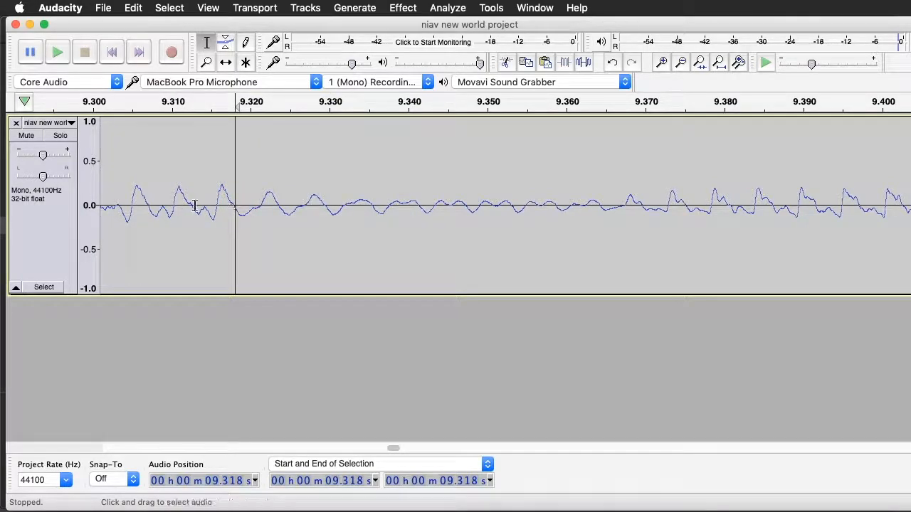
{"action": "left_click_drag", "start_coordinate": [179, 205], "coordinate": [310, 210]}
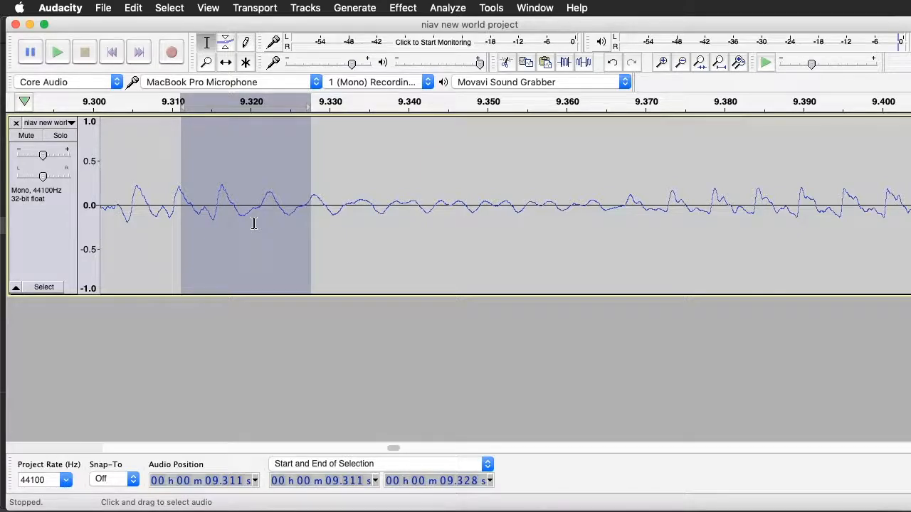
Select the phrase from about 8.65 to 9.97 seconds and play back the cut.
{"action": "left_click", "coordinate": [685, 62]}
{"action": "left_click", "coordinate": [685, 63]}
{"action": "left_click", "coordinate": [685, 63]}
{"action": "left_click", "coordinate": [685, 62]}
{"action": "left_click_drag", "start_coordinate": [409, 196], "coordinate": [787, 197]}
{"action": "key", "text": "space"}
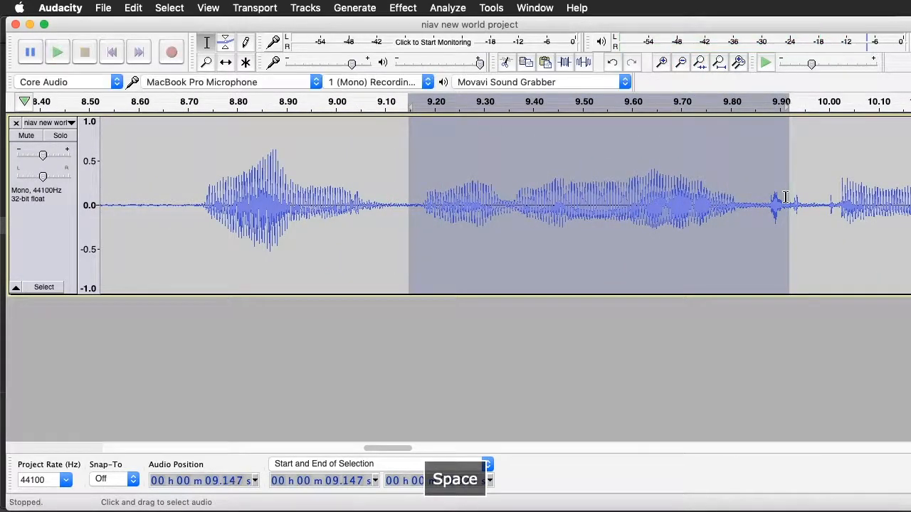
{"action": "left_click_drag", "start_coordinate": [678, 198], "coordinate": [815, 201]}
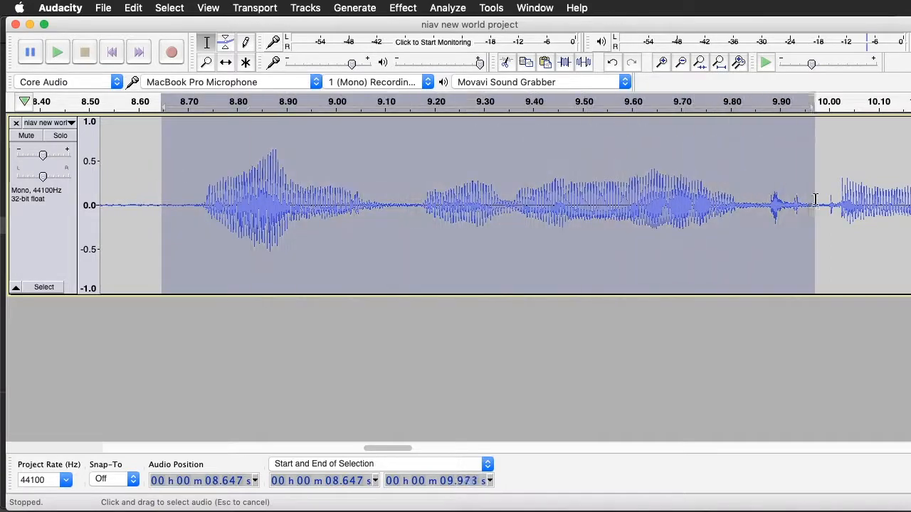
{"action": "key", "text": "space"}
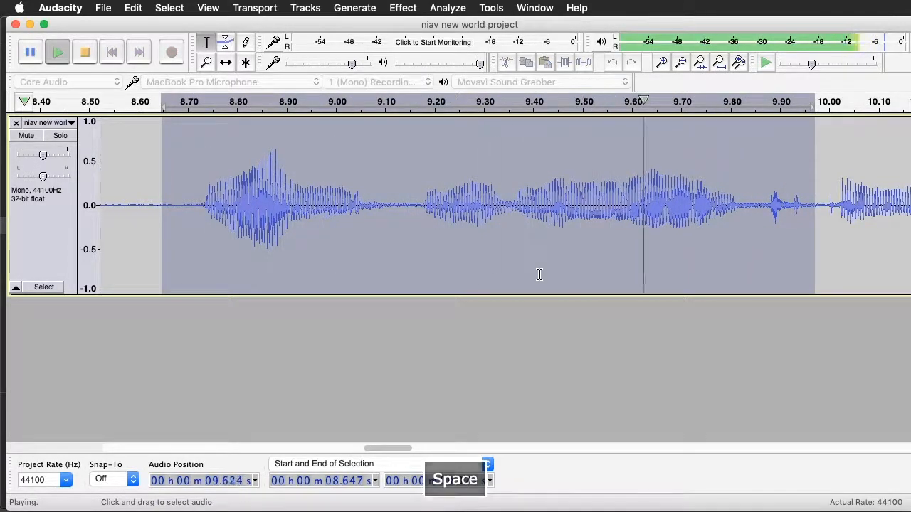
{"action": "key", "text": "space"}
{"action": "key", "text": "space"}
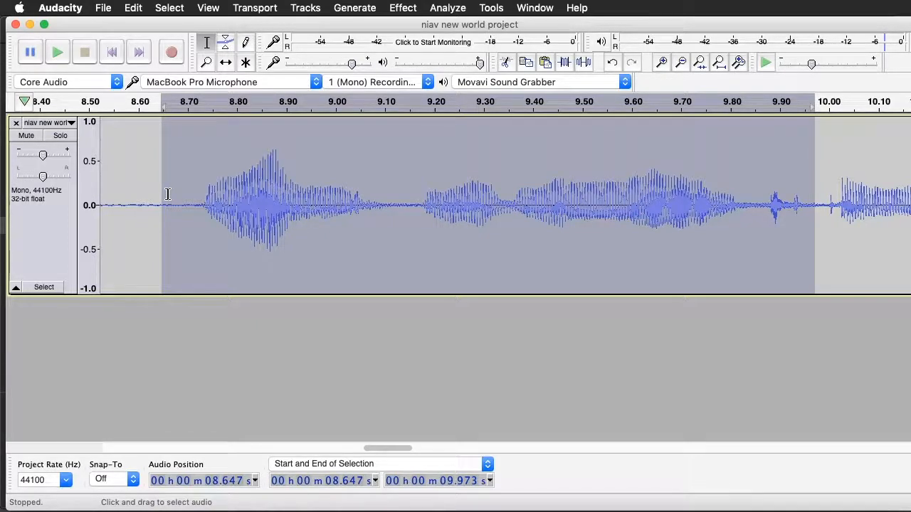
Undo the last deletion and split the clip at the waveform break at 9.355 seconds.
{"action": "left_click", "coordinate": [133, 8]}
{"action": "left_click", "coordinate": [152, 27]}
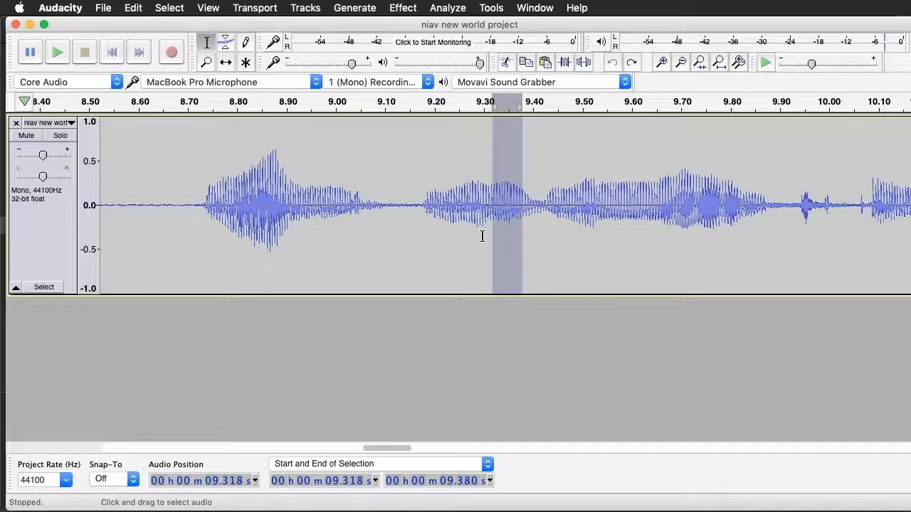
{"action": "left_click", "coordinate": [661, 63]}
{"action": "left_click", "coordinate": [661, 62]}
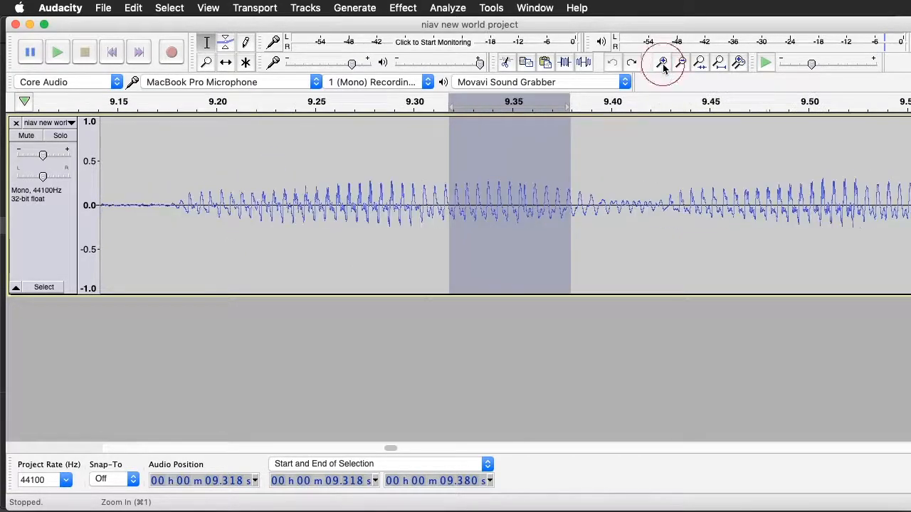
{"action": "left_click", "coordinate": [522, 213]}
{"action": "left_click", "coordinate": [136, 7]}
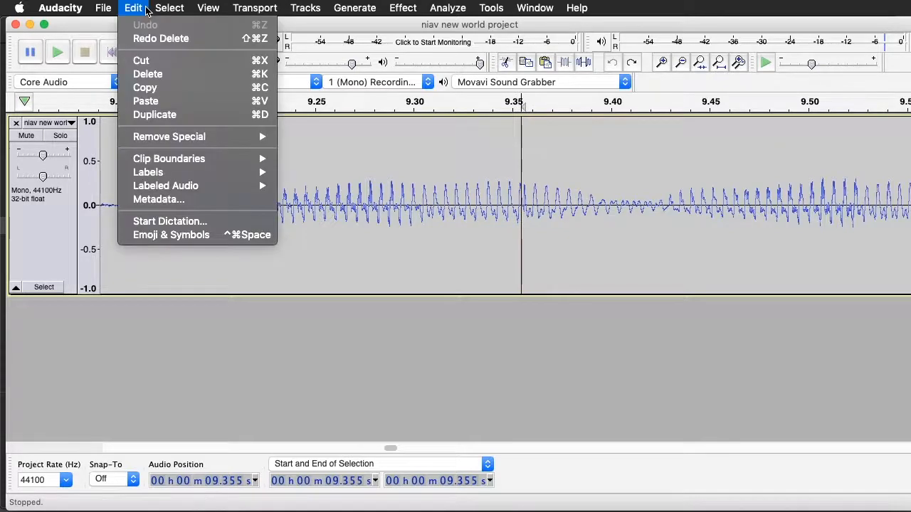
{"action": "mouse_move", "coordinate": [200, 159]}
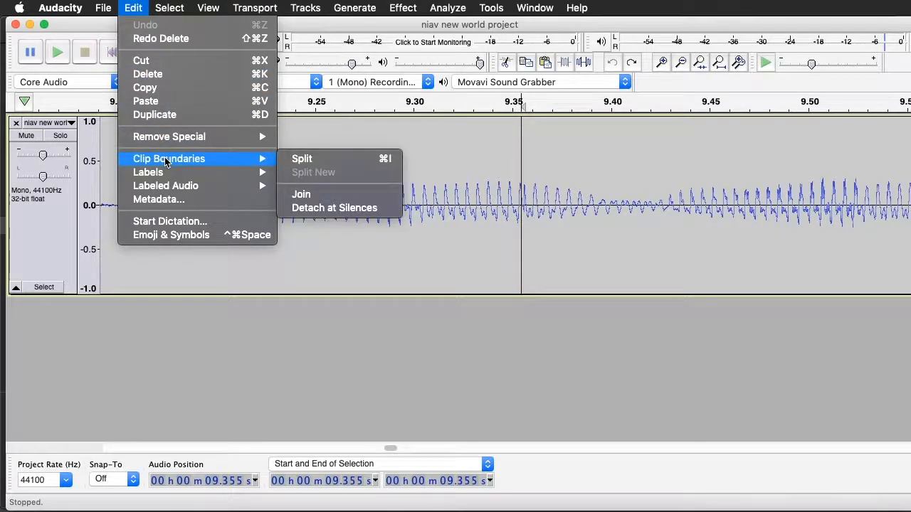
{"action": "left_click", "coordinate": [353, 158]}
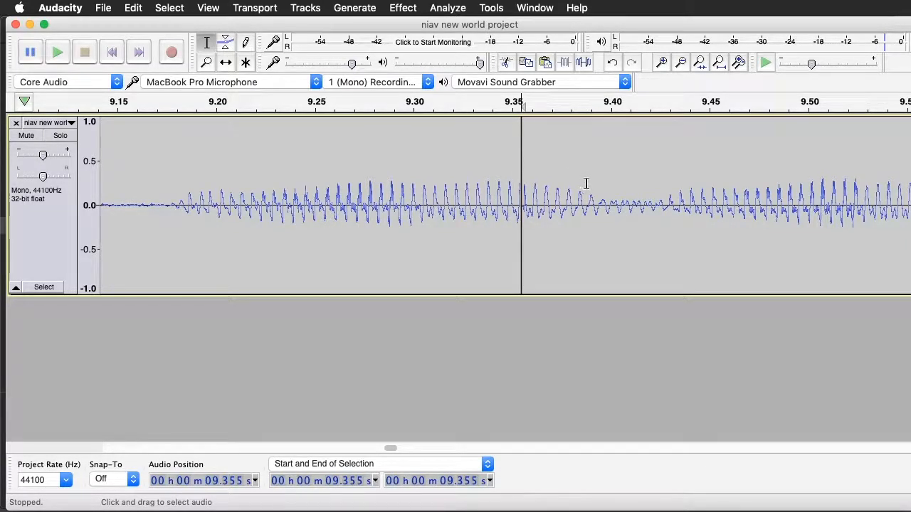
Select from about 9.279 to 9.437 seconds across the split and apply Crossfade Clips.
{"action": "left_click", "coordinate": [682, 197]}
{"action": "left_click_drag", "start_coordinate": [682, 197], "coordinate": [370, 193]}
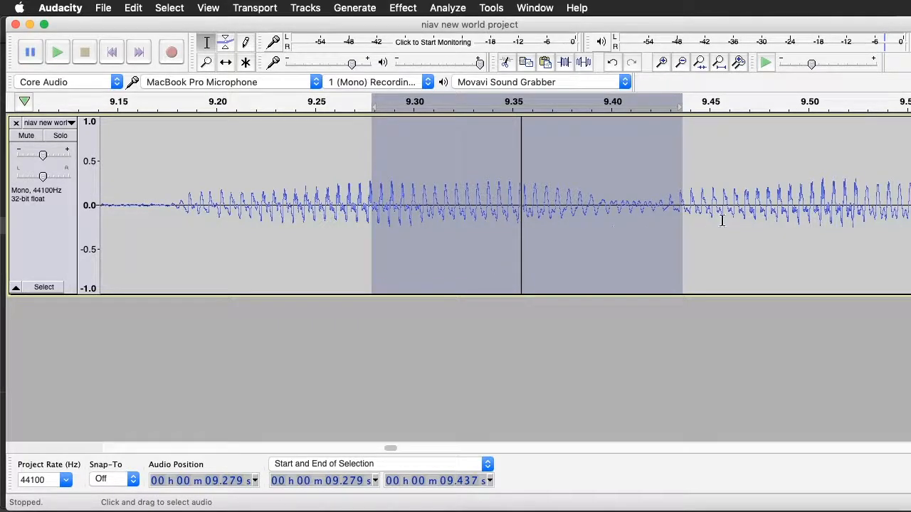
{"action": "left_click", "coordinate": [405, 9]}
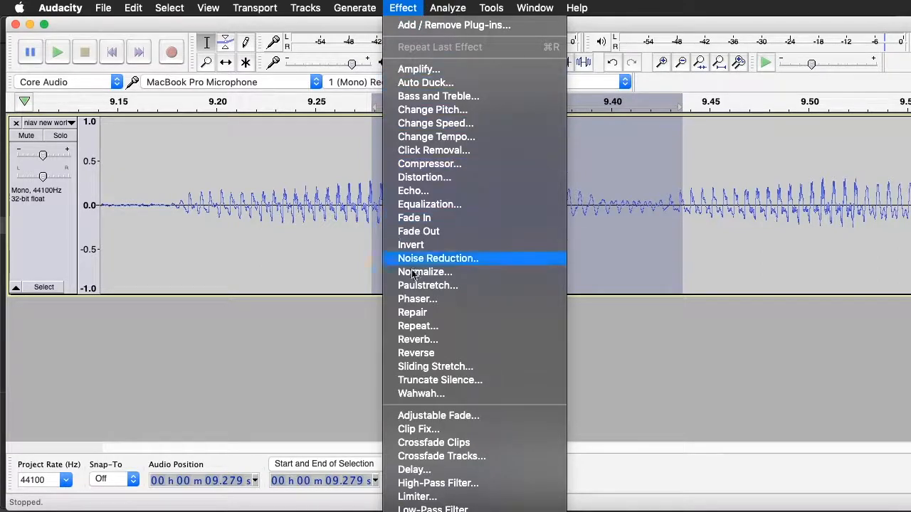
{"action": "left_click", "coordinate": [451, 444]}
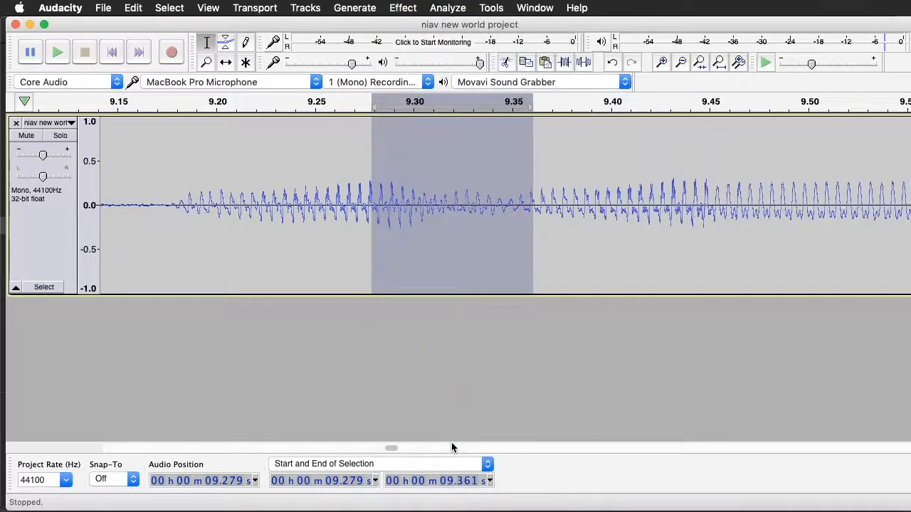
Play back the crossfaded phrase from about 8.70 to 9.85 seconds.
{"action": "left_click", "coordinate": [681, 63]}
{"action": "left_click", "coordinate": [680, 62]}
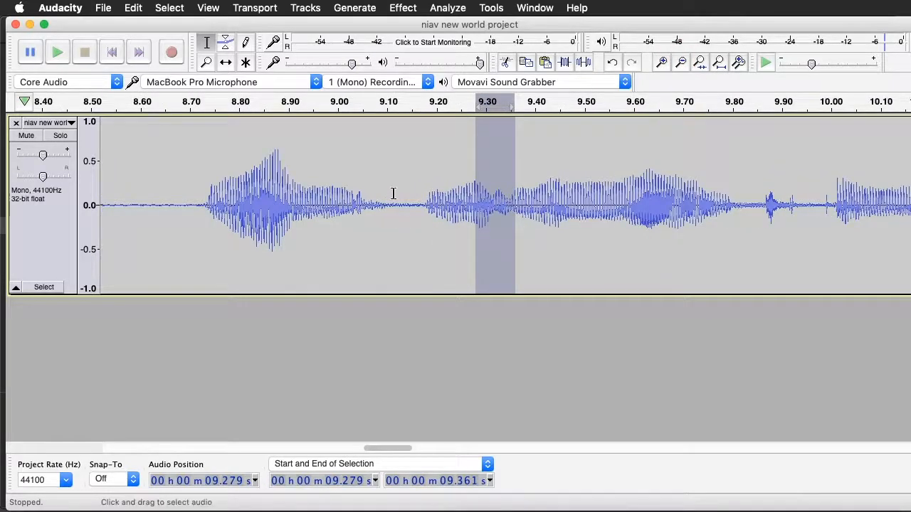
{"action": "left_click_drag", "start_coordinate": [188, 192], "coordinate": [756, 197]}
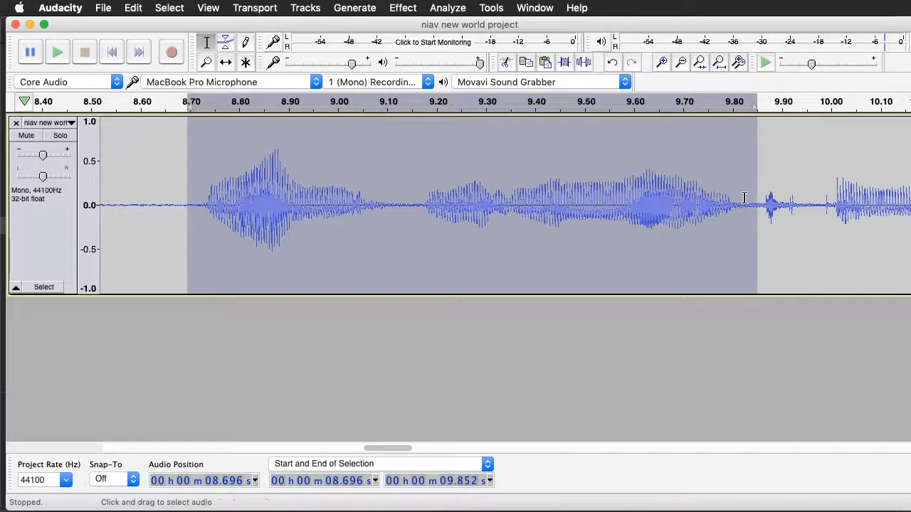
{"action": "key", "text": "space"}
{"action": "key", "text": "space"}
{"action": "key", "text": "space"}
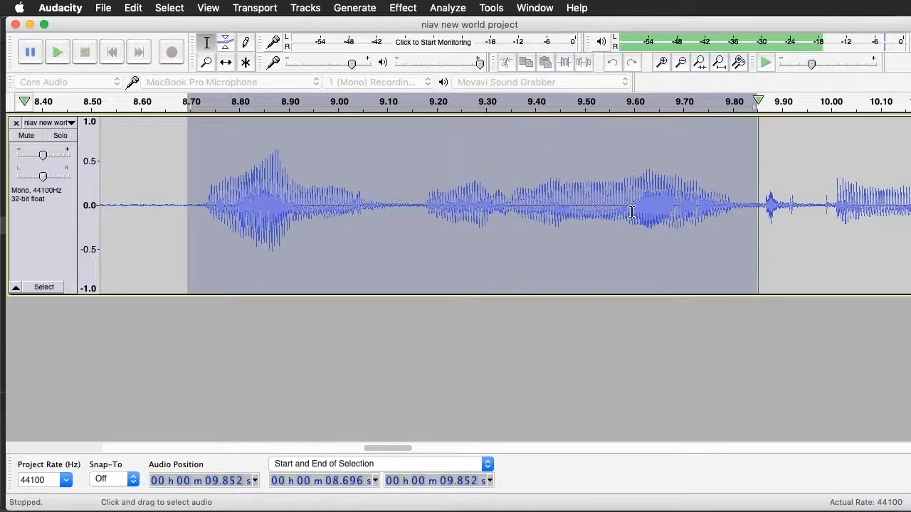
{"action": "left_click", "coordinate": [583, 195]}
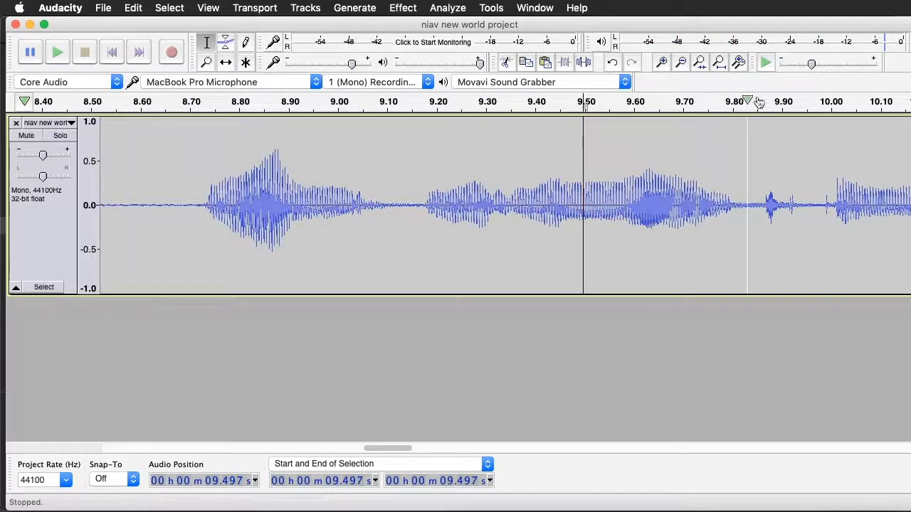
Show the whole project and listen to it from the start and again from about 8 seconds.
{"action": "left_click", "coordinate": [719, 64]}
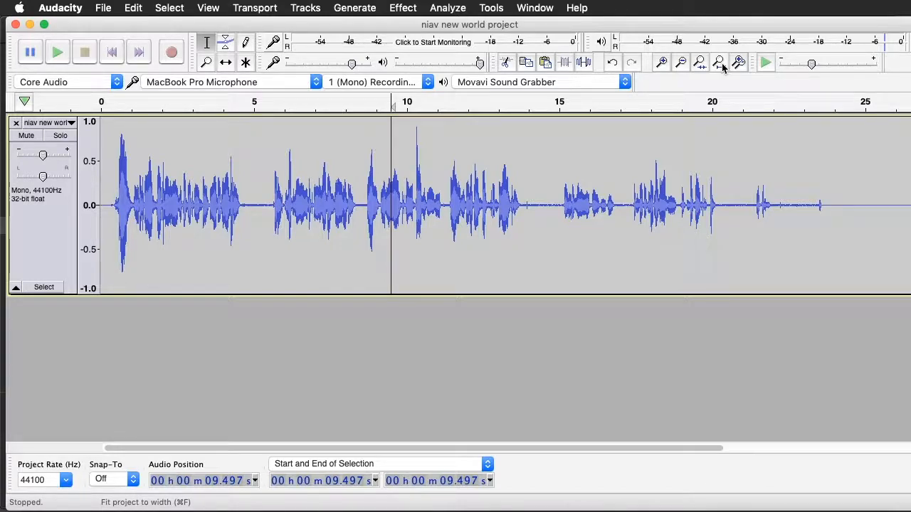
{"action": "left_click", "coordinate": [107, 102]}
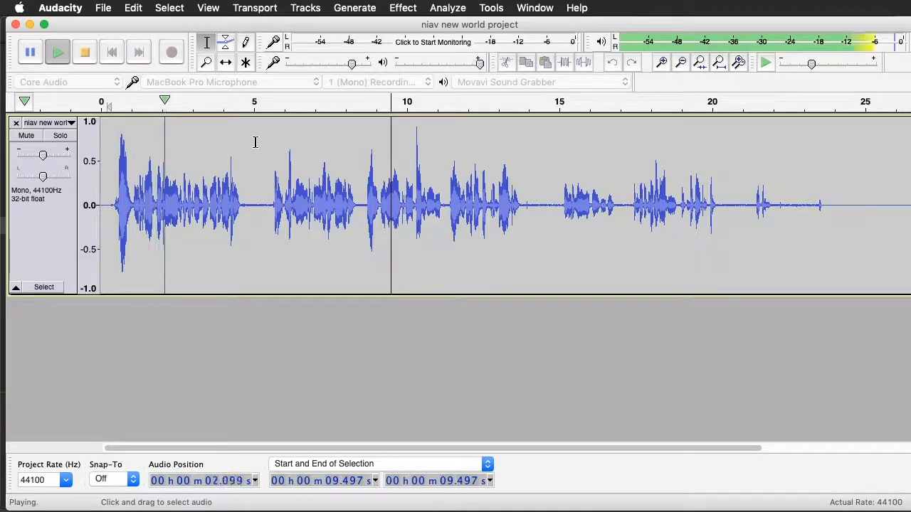
{"action": "left_click", "coordinate": [661, 63]}
{"action": "left_click", "coordinate": [664, 63]}
{"action": "left_click", "coordinate": [664, 63]}
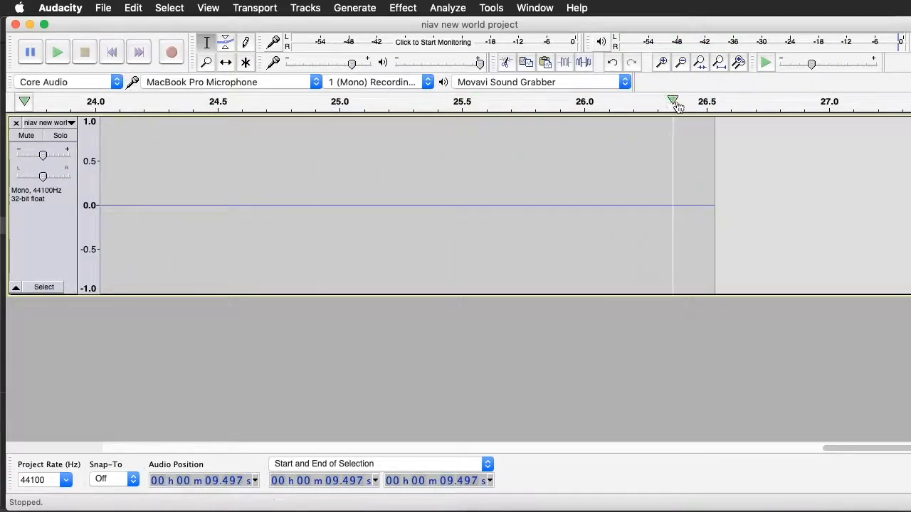
{"action": "left_click", "coordinate": [720, 63]}
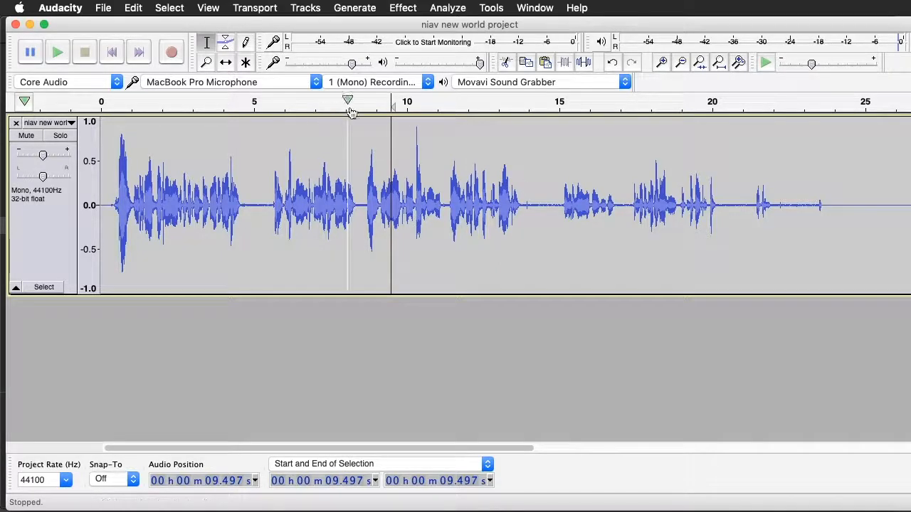
{"action": "key", "text": "space"}
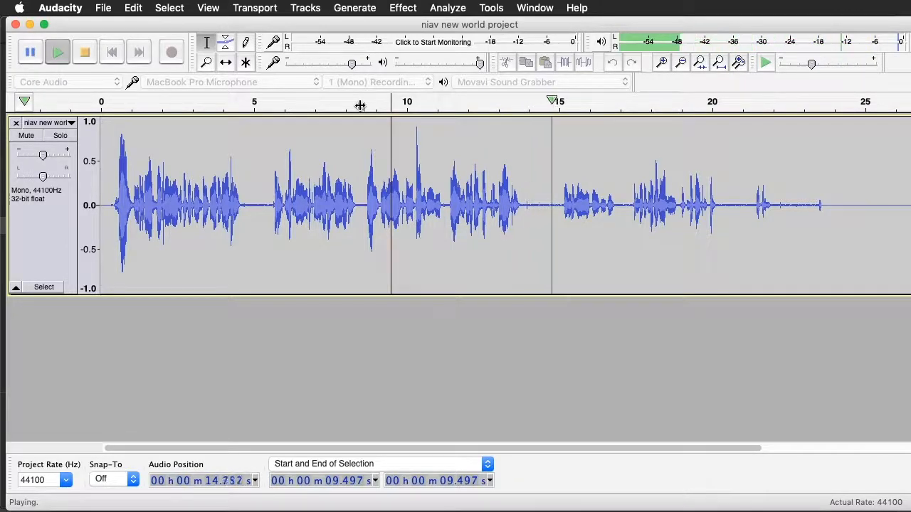
{"action": "key", "text": "space"}
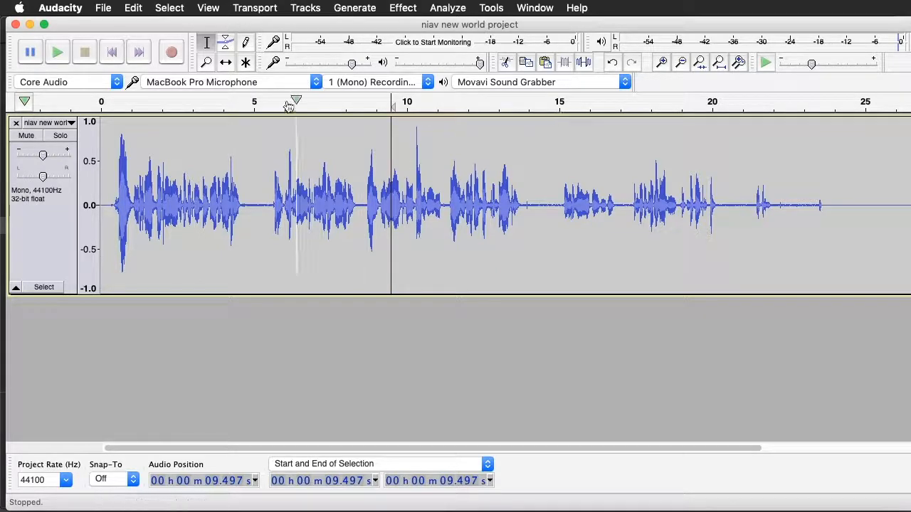
Delete the small noise in the pause between phrases, from about 13.814 to 14.202 seconds.
{"action": "left_click", "coordinate": [206, 61]}
{"action": "left_click_drag", "start_coordinate": [464, 158], "coordinate": [619, 223]}
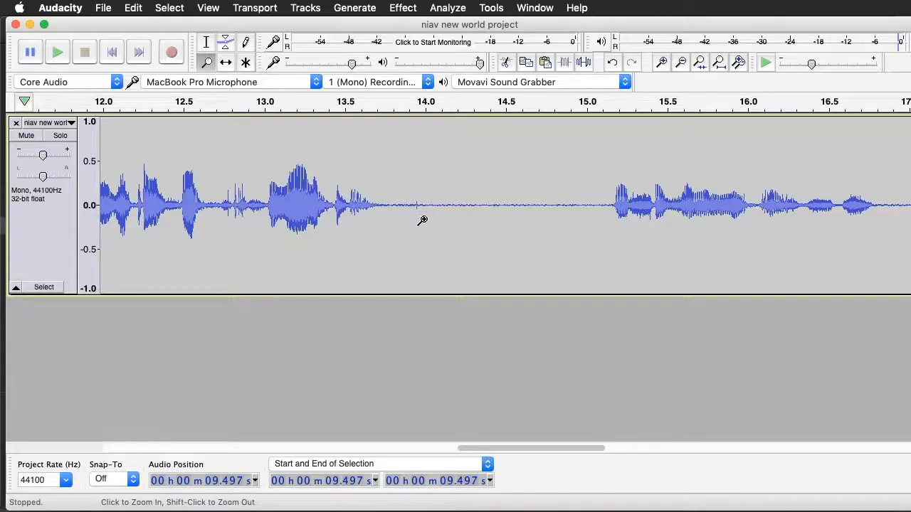
{"action": "left_click", "coordinate": [206, 43]}
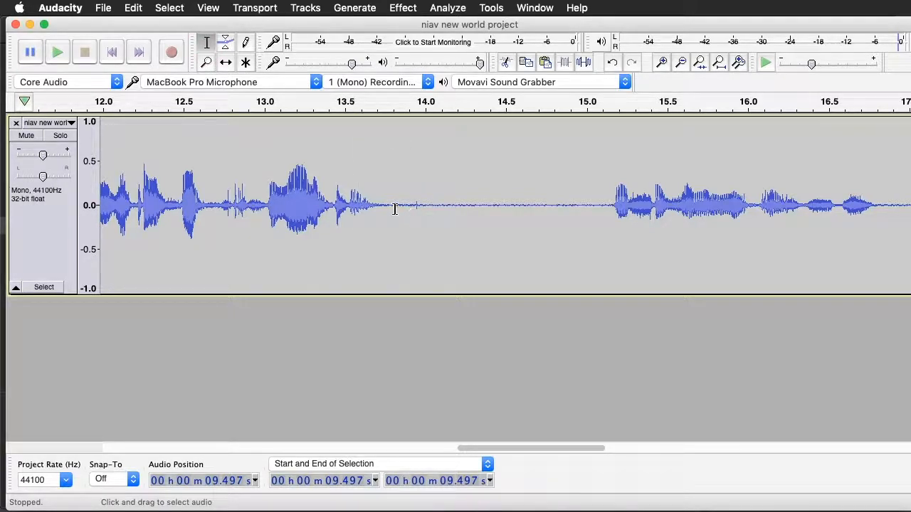
{"action": "left_click_drag", "start_coordinate": [394, 208], "coordinate": [456, 209]}
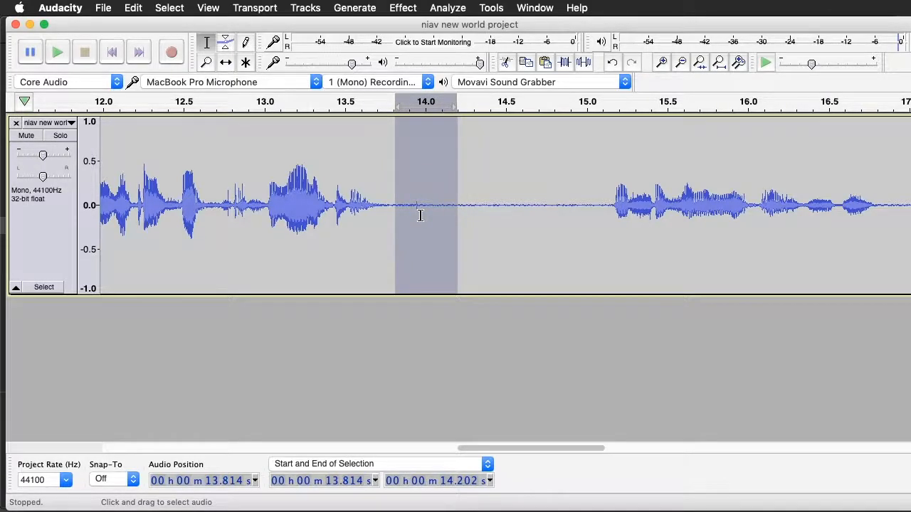
{"action": "key", "text": "BackSpace"}
Select the phrases on both sides of the shortened pause, from about 11.39 to 16.86 seconds, and play them back.
{"action": "mouse_move", "coordinate": [129, 149]}
{"action": "left_mouse_down"}
{"action": "mouse_move", "coordinate": [657, 197]}
{"action": "mouse_move", "coordinate": [740, 180]}
{"action": "left_mouse_up"}
{"action": "key", "text": "space"}
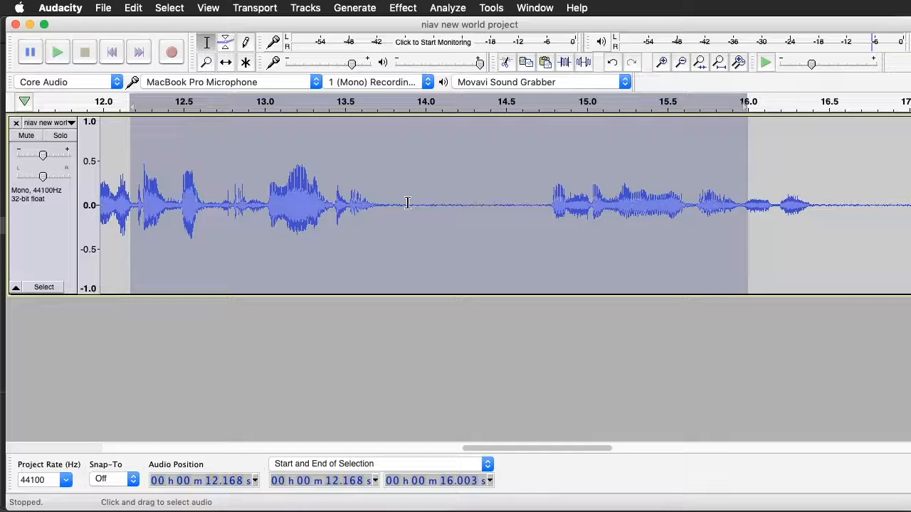
{"action": "key", "text": "super+3"}
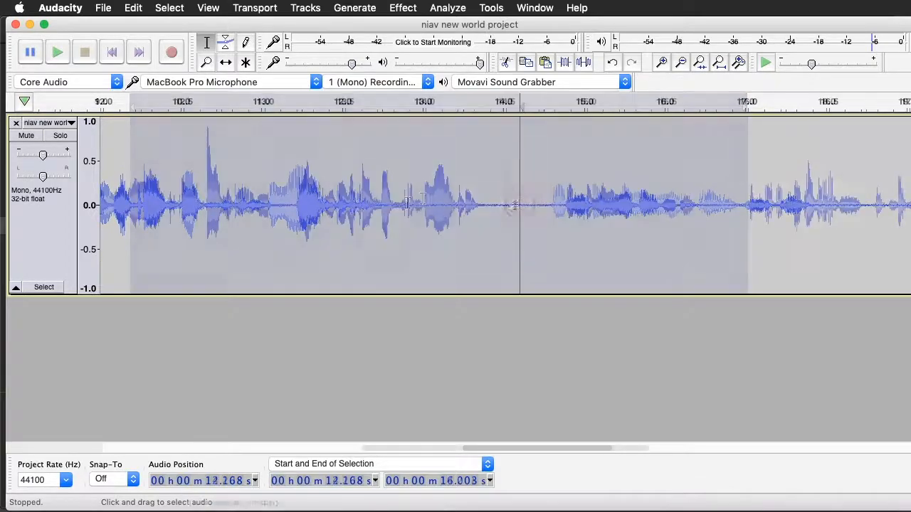
{"action": "left_click", "coordinate": [520, 202]}
{"action": "left_click_drag", "start_coordinate": [294, 203], "coordinate": [733, 195]}
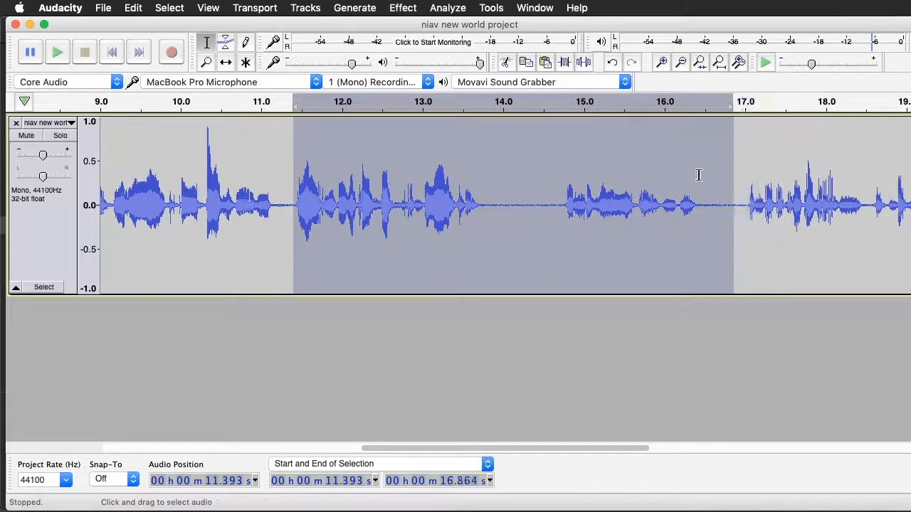
{"action": "key", "text": "space"}
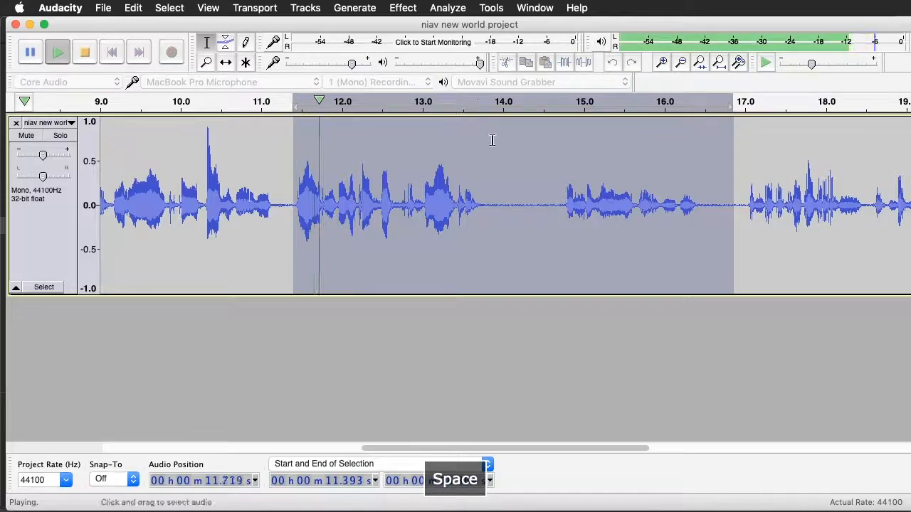
Stop playback, set the playback start in the pause at about 14.03 seconds and listen through to about 22 seconds.
{"action": "key", "text": "space"}
{"action": "left_click", "coordinate": [571, 232]}
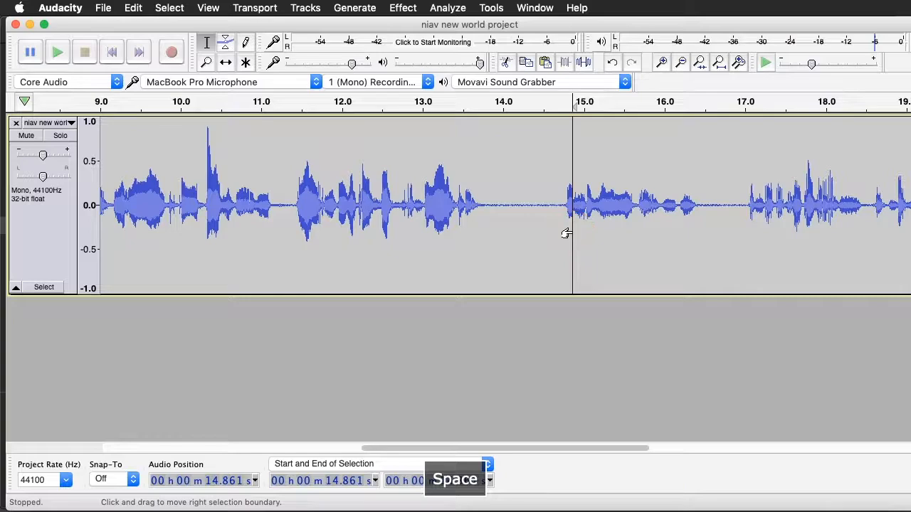
{"action": "left_click", "coordinate": [505, 183]}
{"action": "key", "text": "space"}
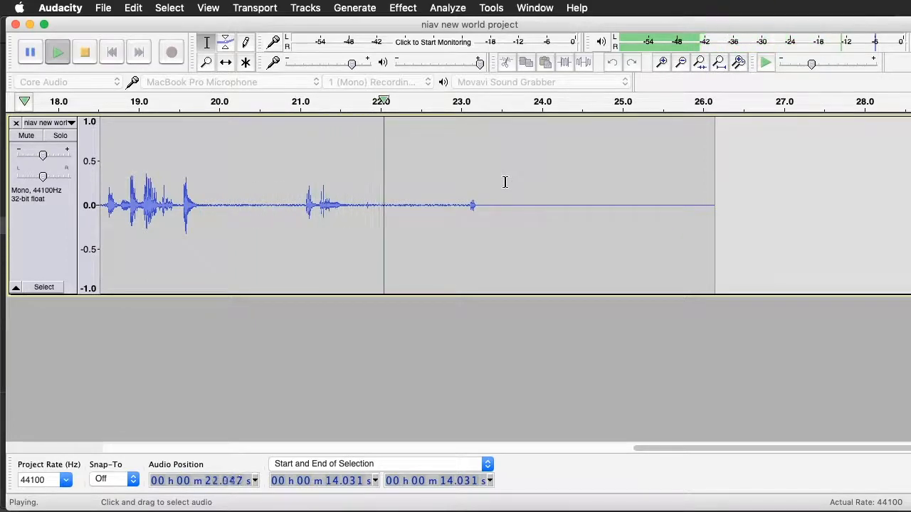
{"action": "key", "text": "space"}
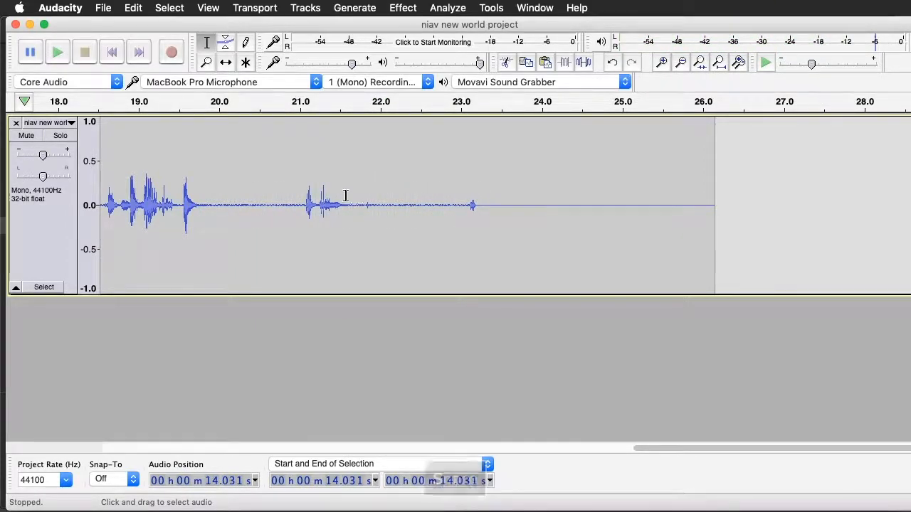
Delete the small click after the last phrase, from about 21.77 to 21.91 seconds, and listen from about 20.41 seconds.
{"action": "left_click_drag", "start_coordinate": [362, 203], "coordinate": [374, 216]}
{"action": "key", "text": "BackSpace"}
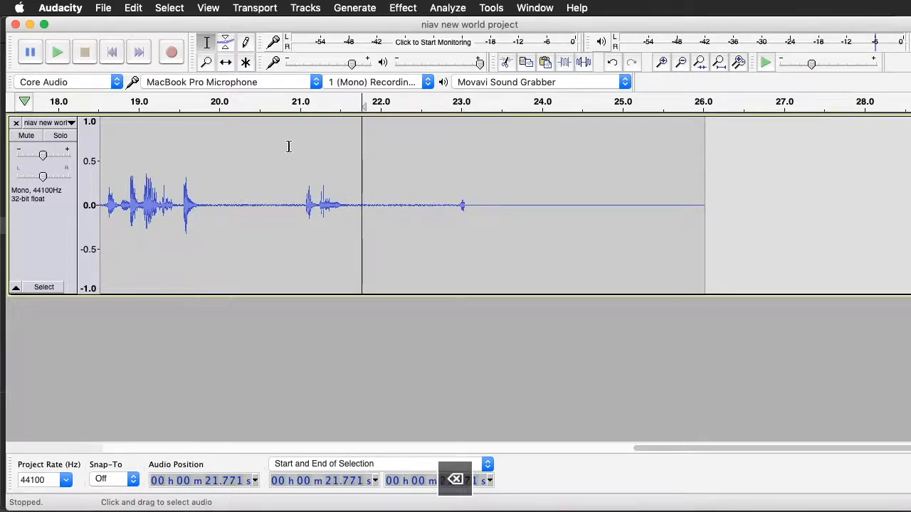
{"action": "left_click", "coordinate": [252, 162]}
{"action": "key", "text": "space"}
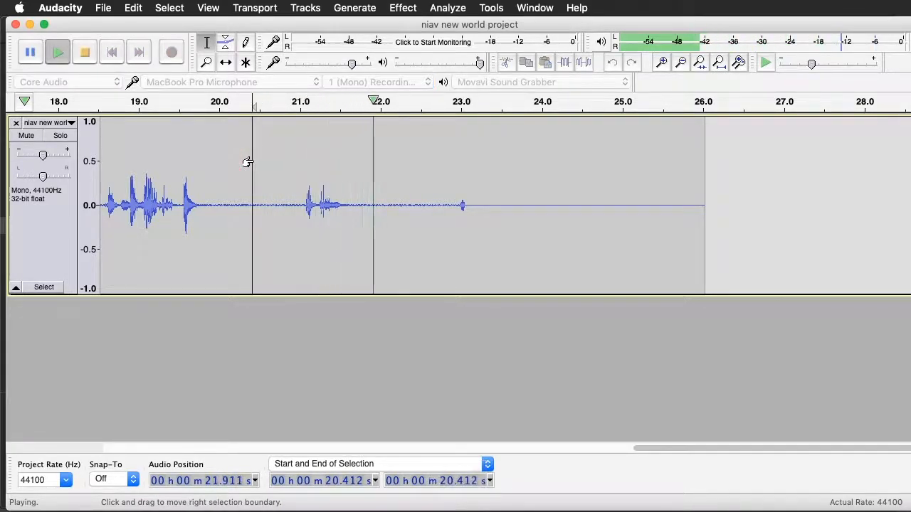
{"action": "key", "text": "space"}
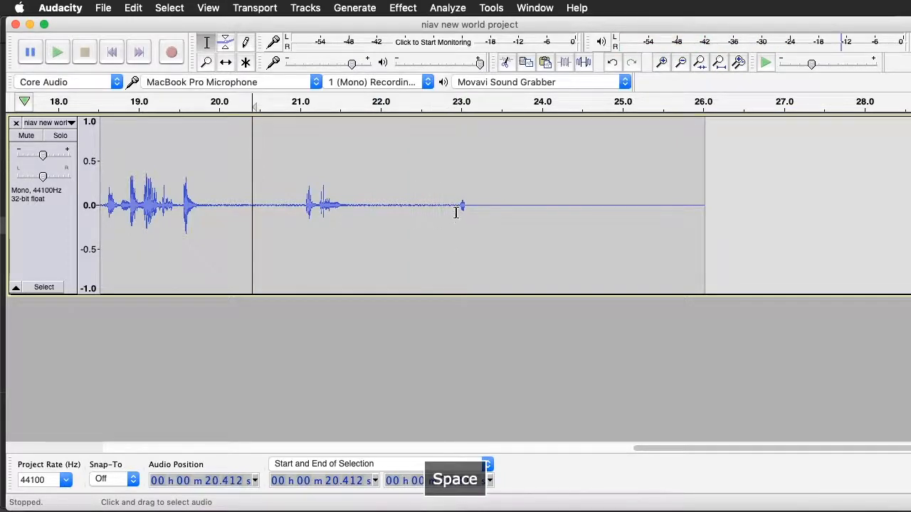
Delete the recording's tail from about 22.944 seconds onward and apply Fade Out from about 21.665 seconds to the new end.
{"action": "left_click_drag", "start_coordinate": [456, 206], "coordinate": [749, 211]}
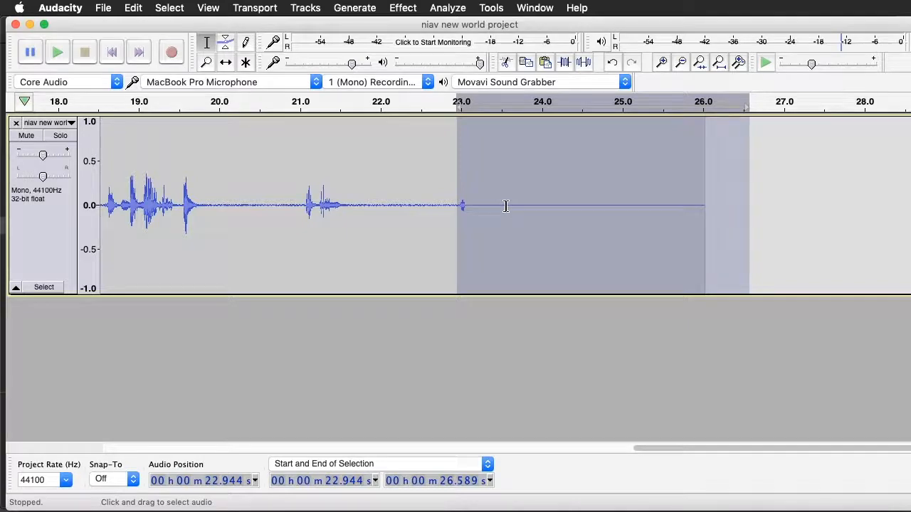
{"action": "key", "text": "BackSpace"}
{"action": "left_click_drag", "start_coordinate": [353, 204], "coordinate": [463, 205]}
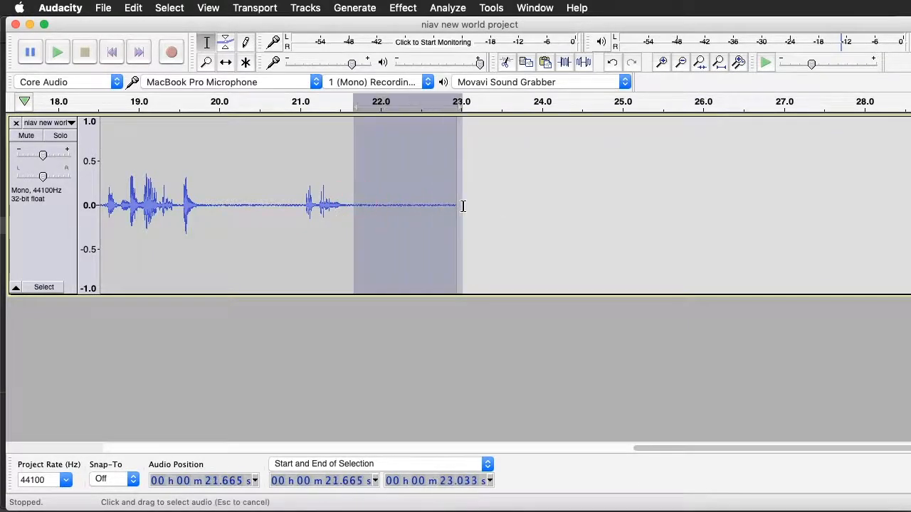
{"action": "left_click", "coordinate": [401, 8]}
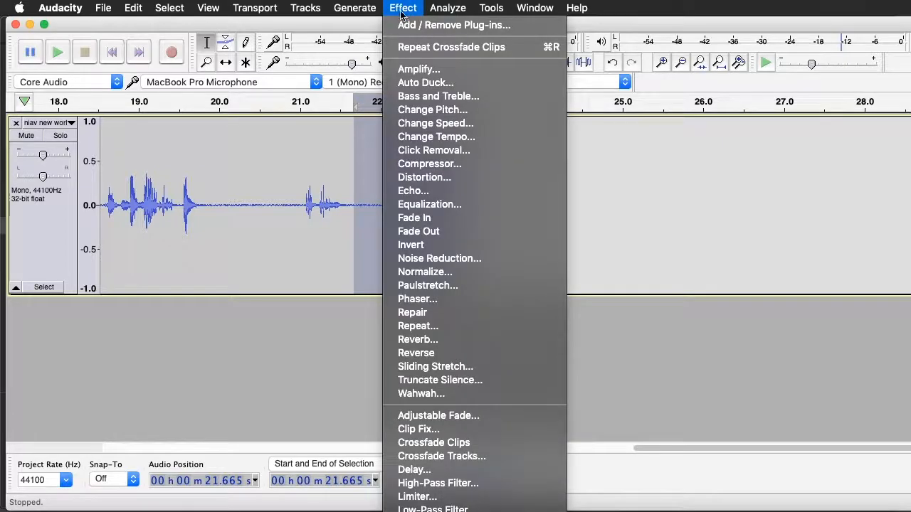
{"action": "left_click", "coordinate": [452, 237]}
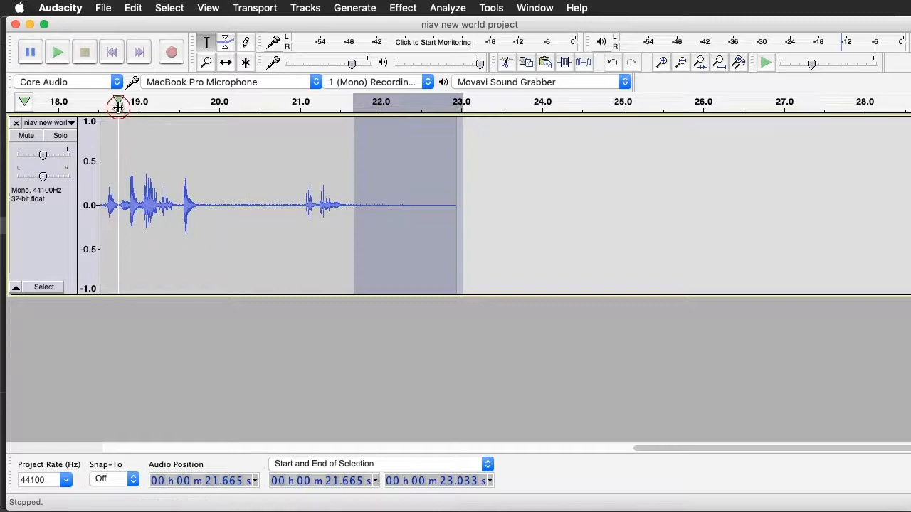
Play back the faded ending and show the whole project.
{"action": "key", "text": "space"}
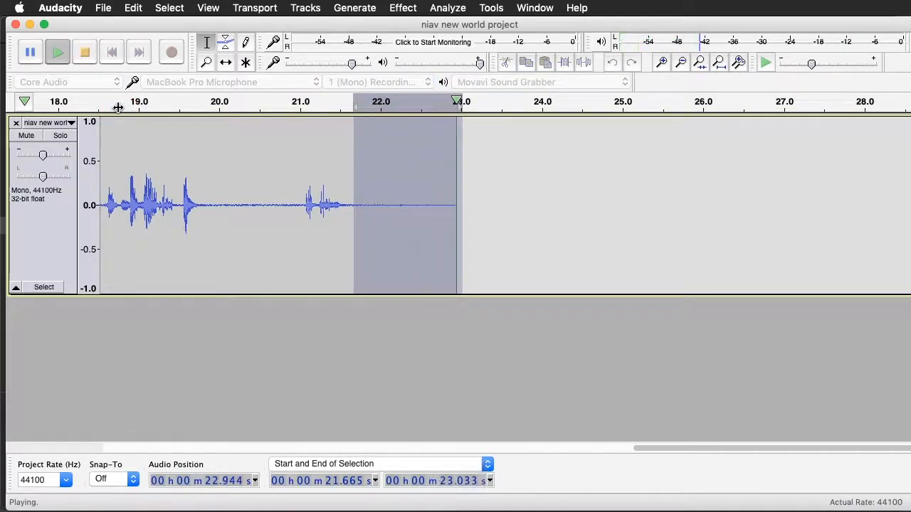
{"action": "left_click", "coordinate": [113, 107]}
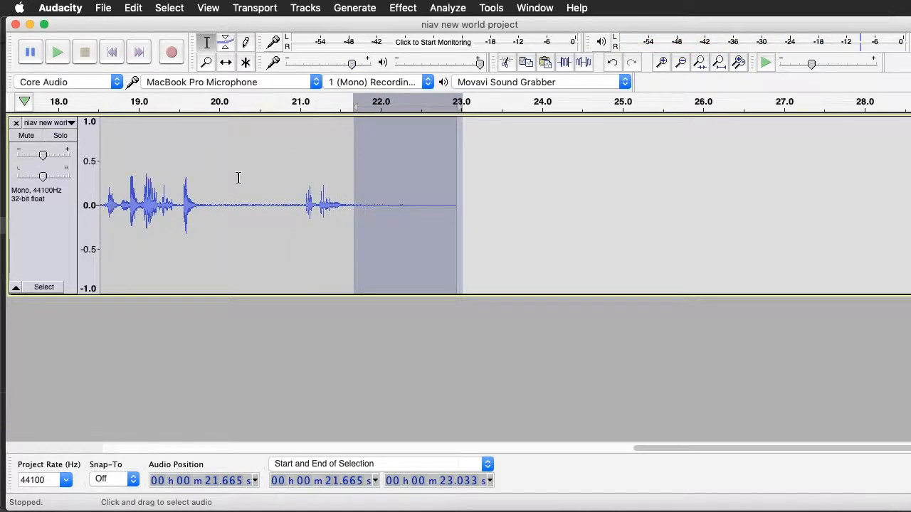
{"action": "left_click", "coordinate": [740, 63]}
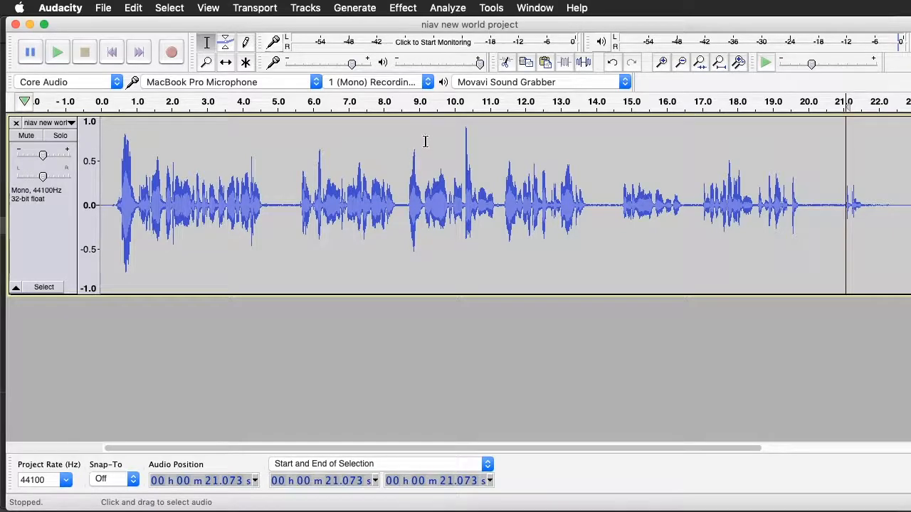
Save the edited project under its existing name.
{"action": "left_click", "coordinate": [103, 8]}
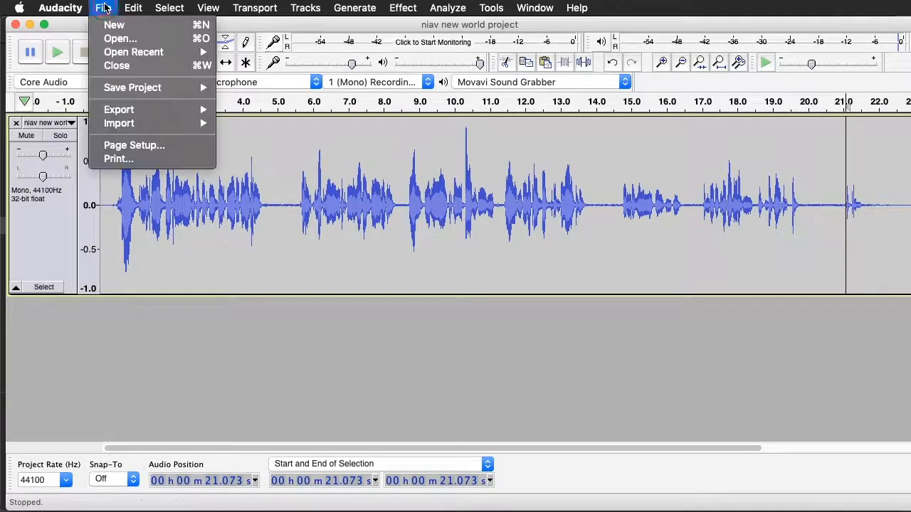
{"action": "mouse_move", "coordinate": [116, 88]}
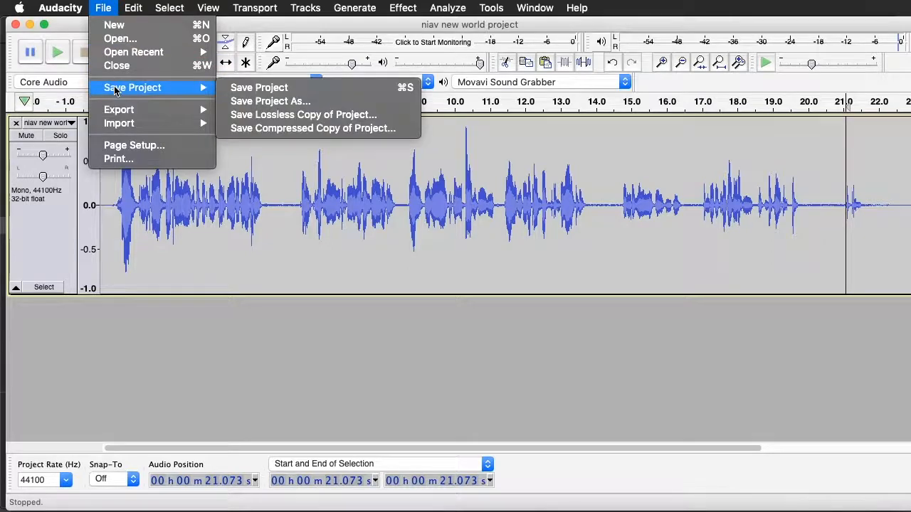
{"action": "left_click", "coordinate": [282, 91]}
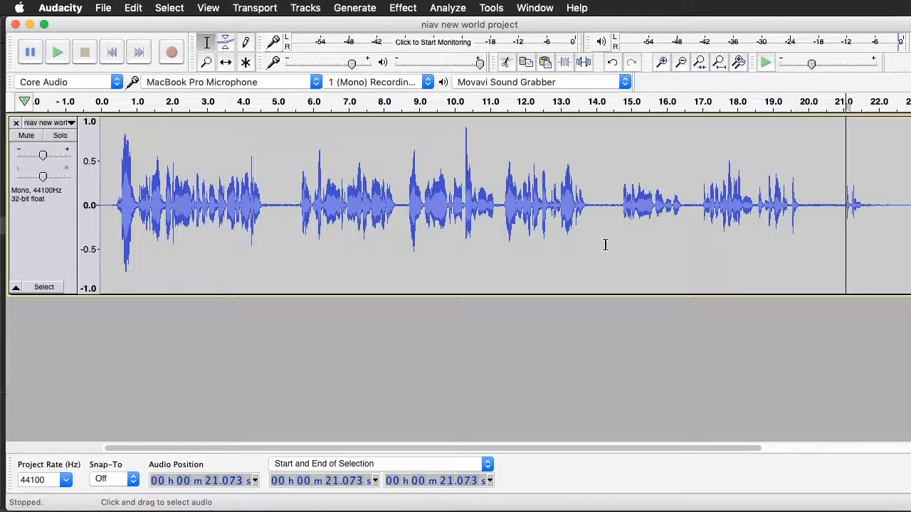
{"action": "left_click", "coordinate": [103, 8]}
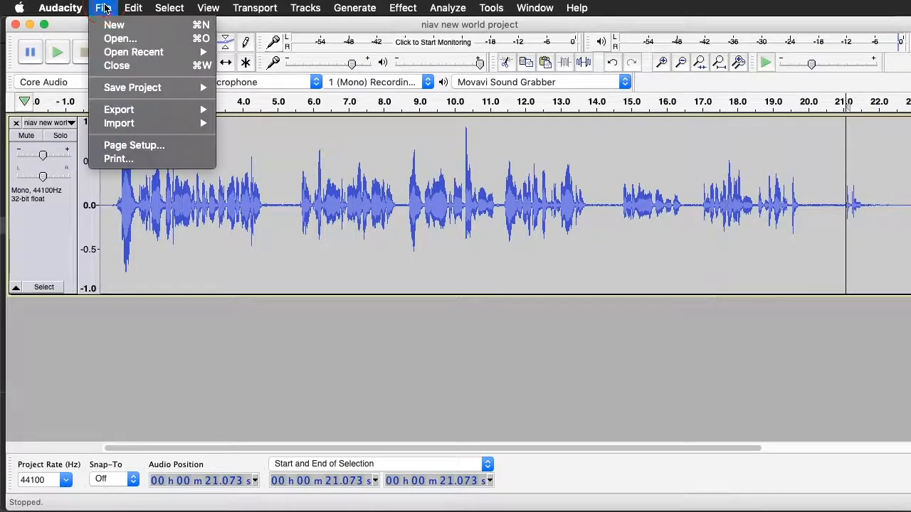
{"action": "mouse_move", "coordinate": [130, 94]}
{"action": "left_click", "coordinate": [246, 101]}
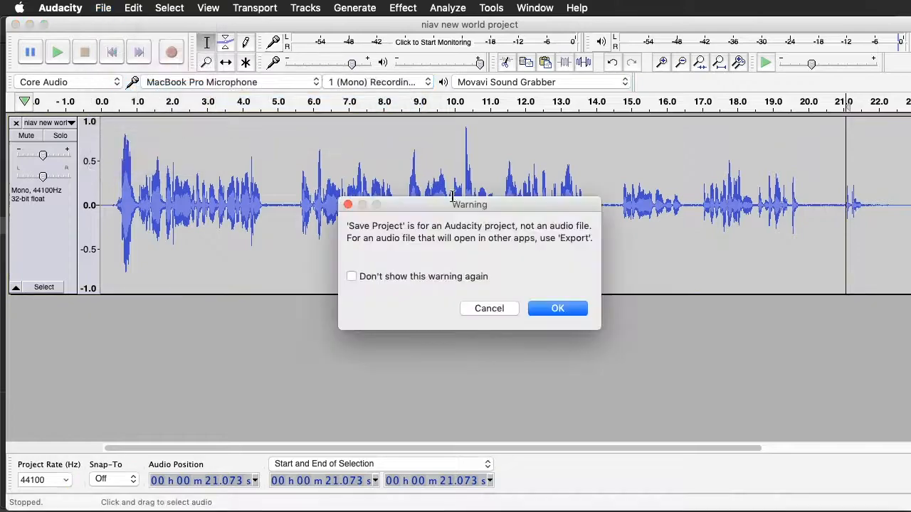
{"action": "left_click_drag", "start_coordinate": [459, 205], "coordinate": [457, 153]}
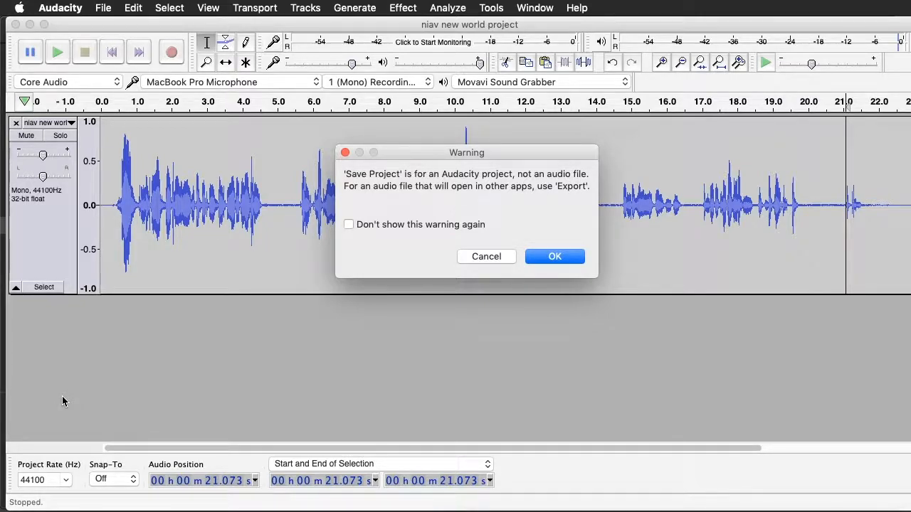
{"action": "left_click", "coordinate": [488, 257]}
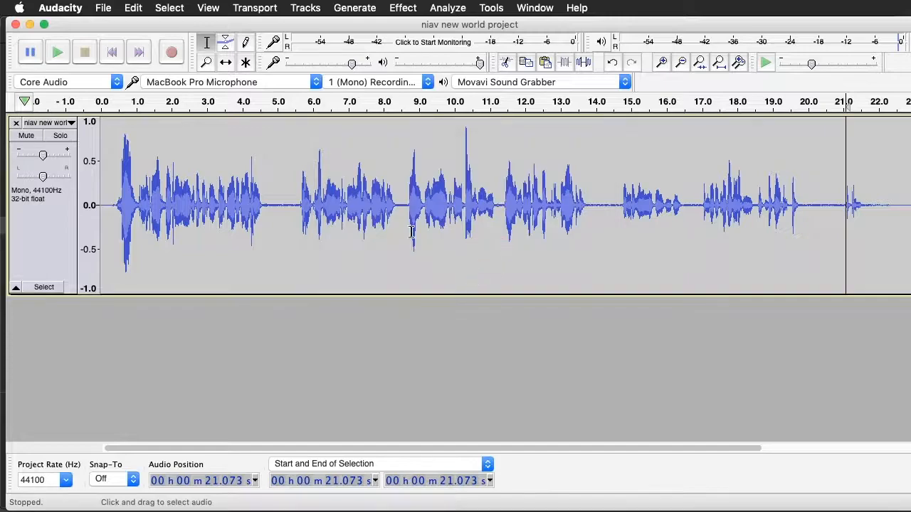
Export the audio as a 16-bit PCM WAV named "niav new world edited 8-28 v1" in the 3782 AUDIO STORYTELLING folder.
{"action": "left_click", "coordinate": [104, 8]}
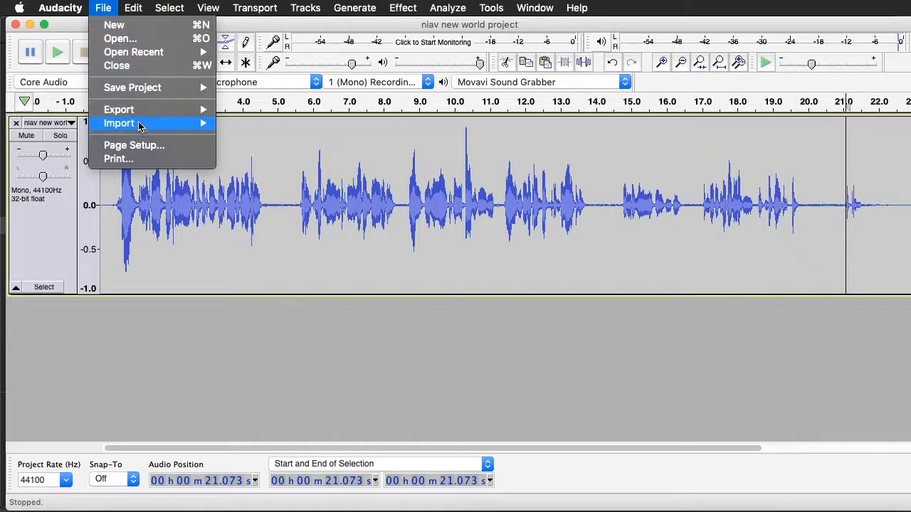
{"action": "mouse_move", "coordinate": [139, 113]}
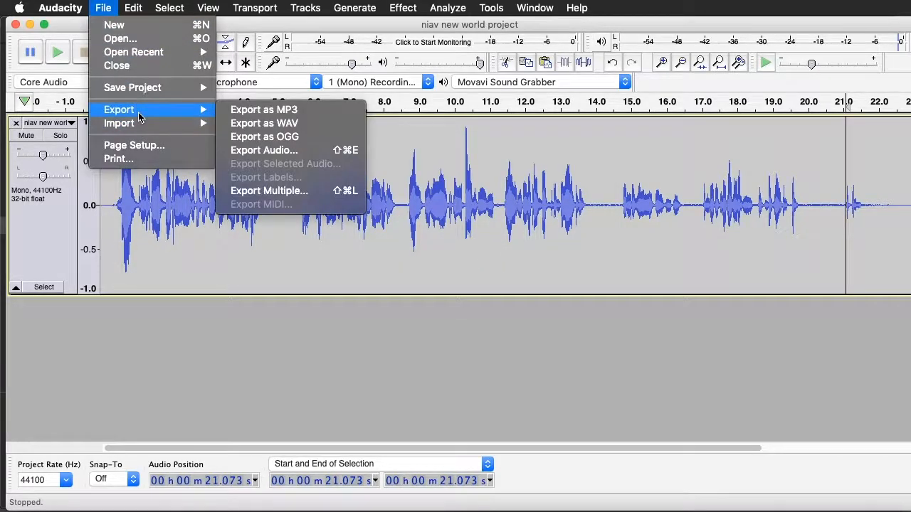
{"action": "left_click", "coordinate": [309, 124]}
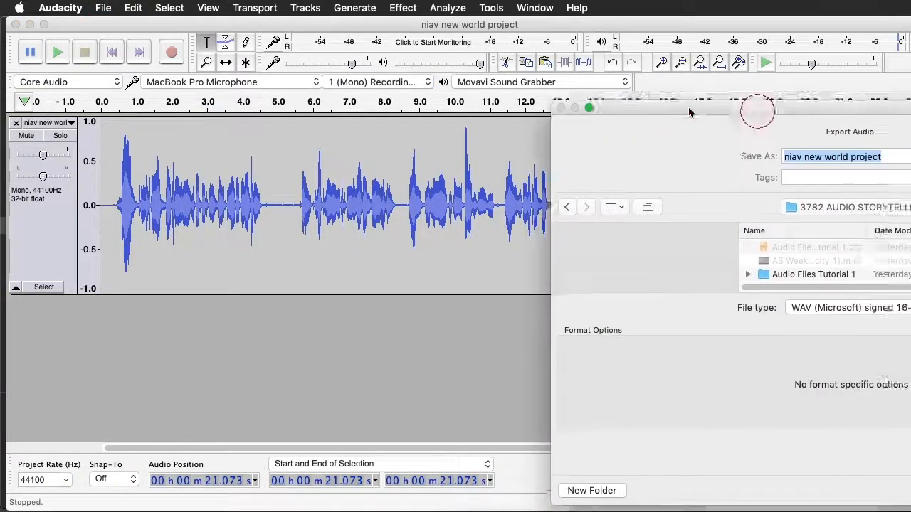
{"action": "left_click_drag", "start_coordinate": [756, 112], "coordinate": [336, 88]}
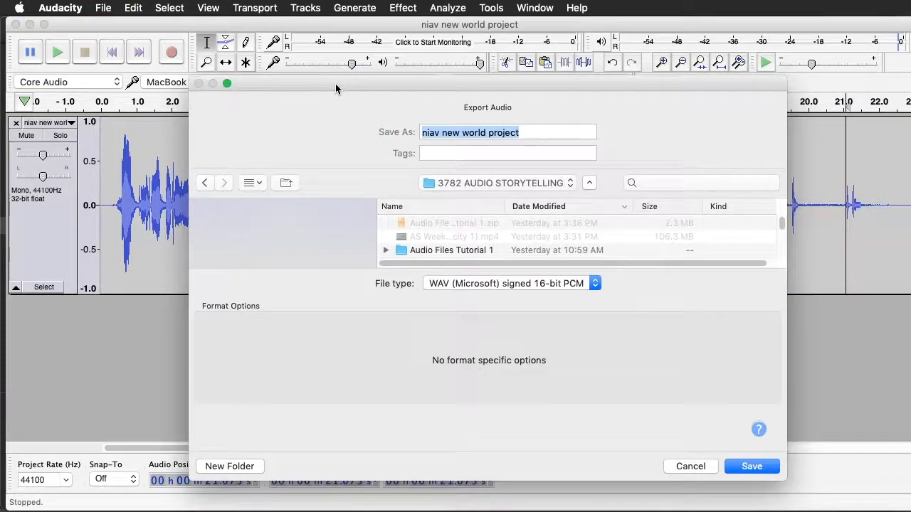
{"action": "left_click", "coordinate": [501, 133]}
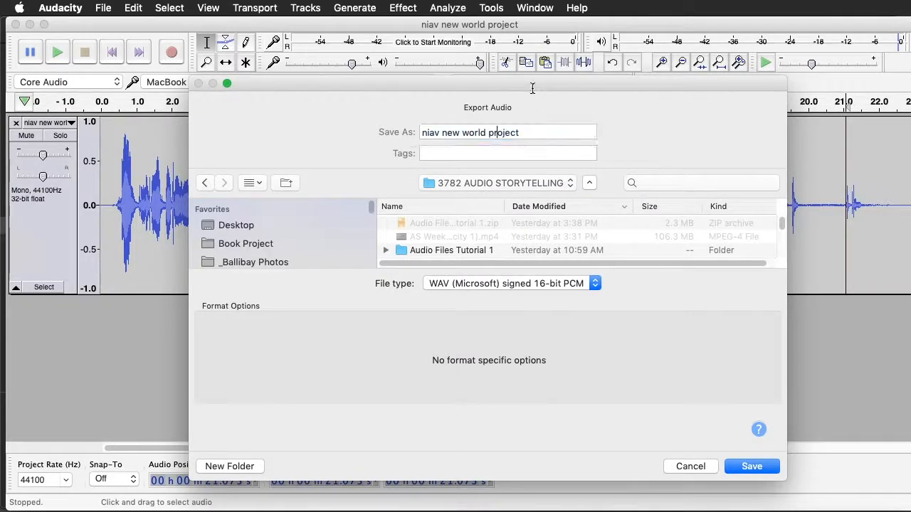
{"action": "double_click", "coordinate": [503, 132]}
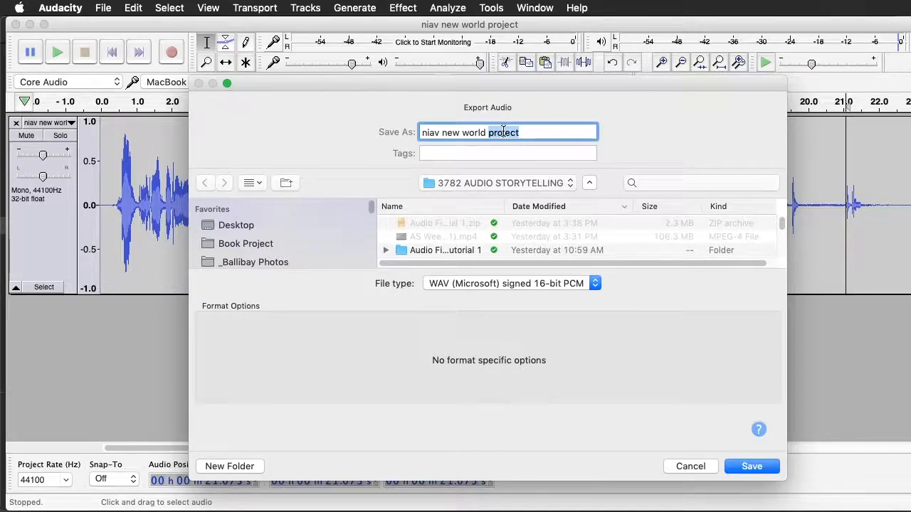
{"action": "type", "text": "edit"}
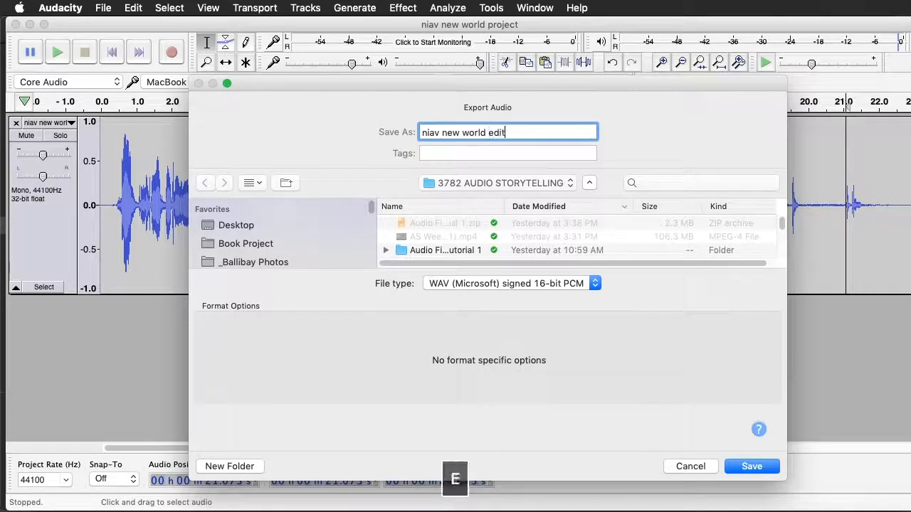
{"action": "type", "text": "ed"}
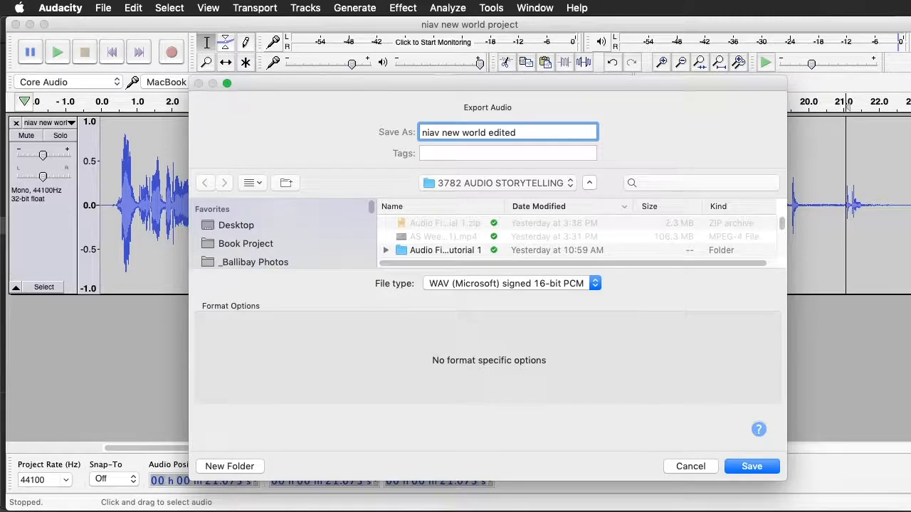
{"action": "type", "text": "8-28 v1"}
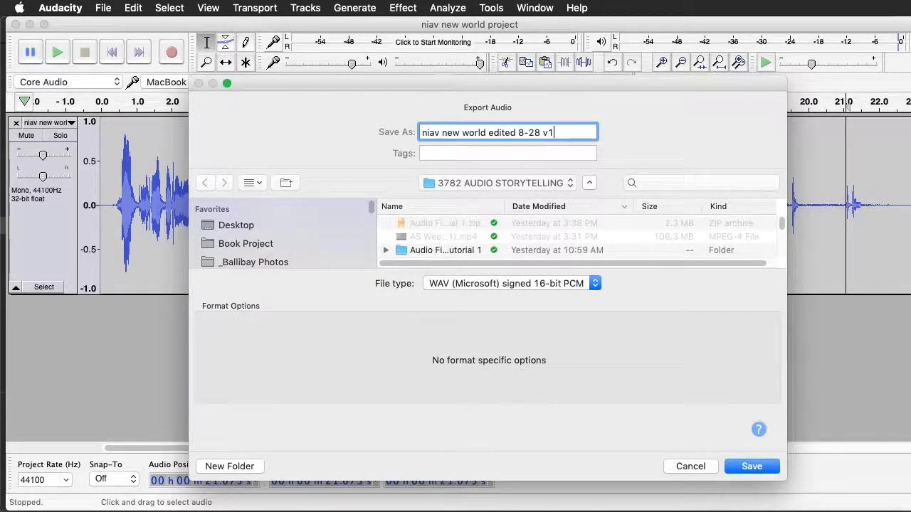
{"action": "left_click", "coordinate": [752, 466]}
Leave the metadata tags at their defaults and complete the WAV export.
{"action": "left_click_drag", "start_coordinate": [708, 200], "coordinate": [543, 164]}
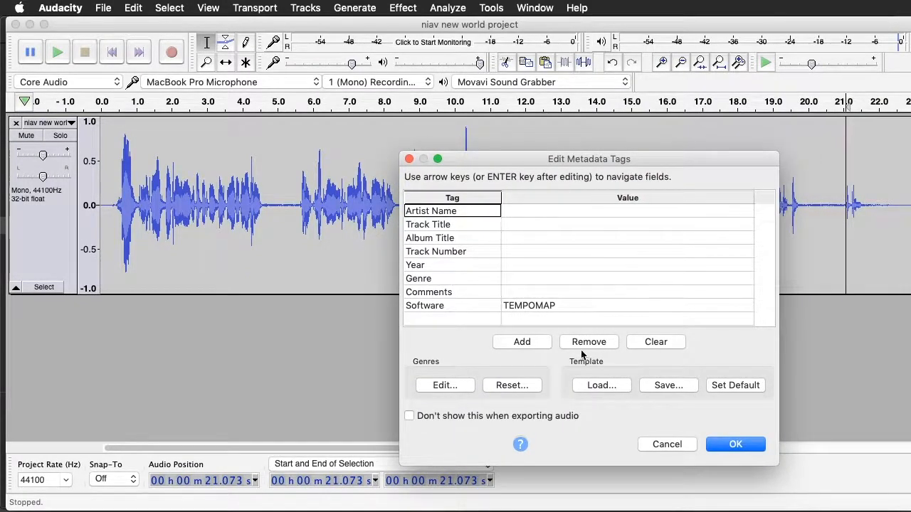
{"action": "key", "text": "Tab"}
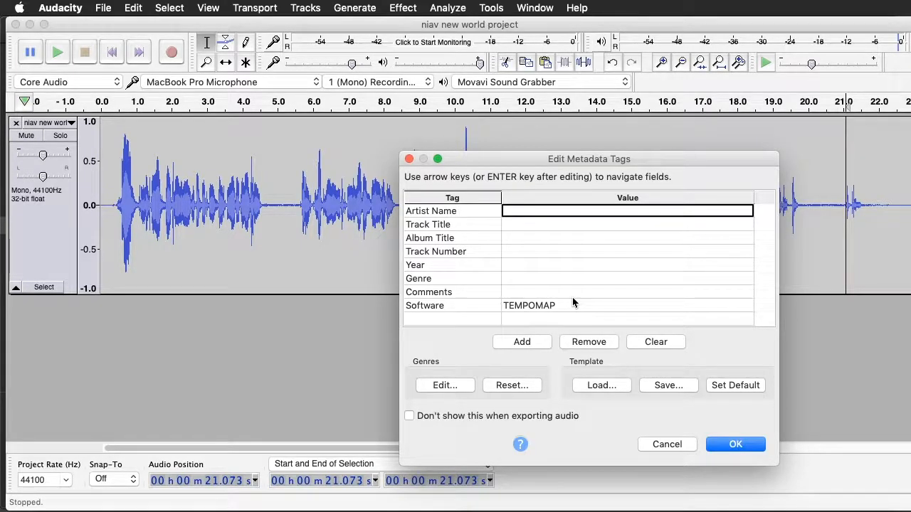
{"action": "left_click", "coordinate": [736, 445]}
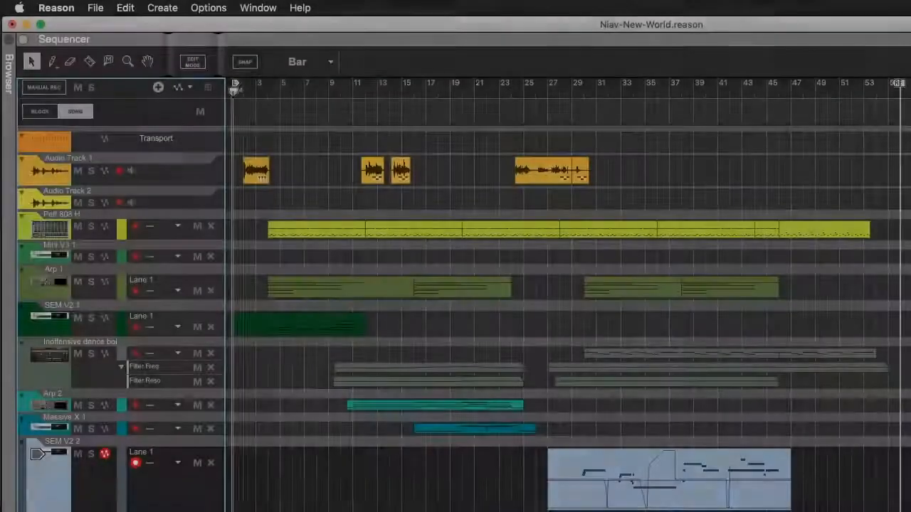
Switch to Reason and play the Niav-New-World song from the beginning.
{"action": "key", "text": "space"}
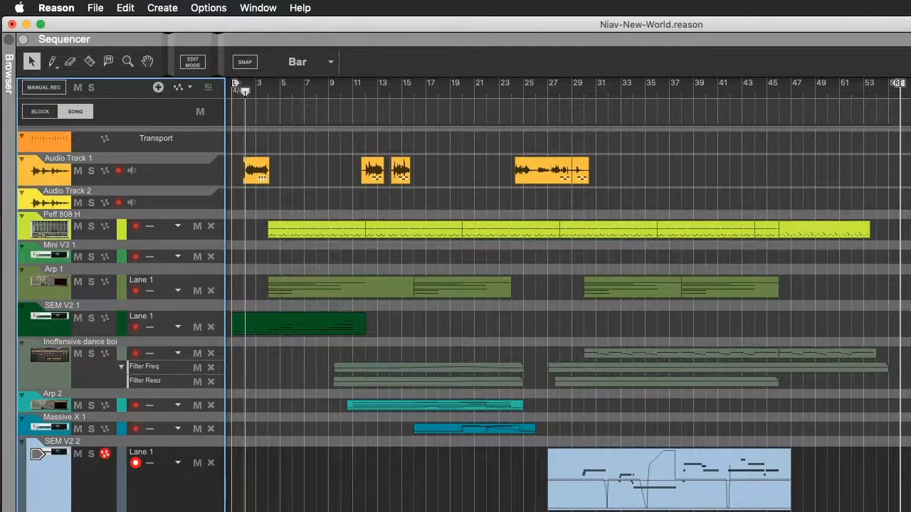